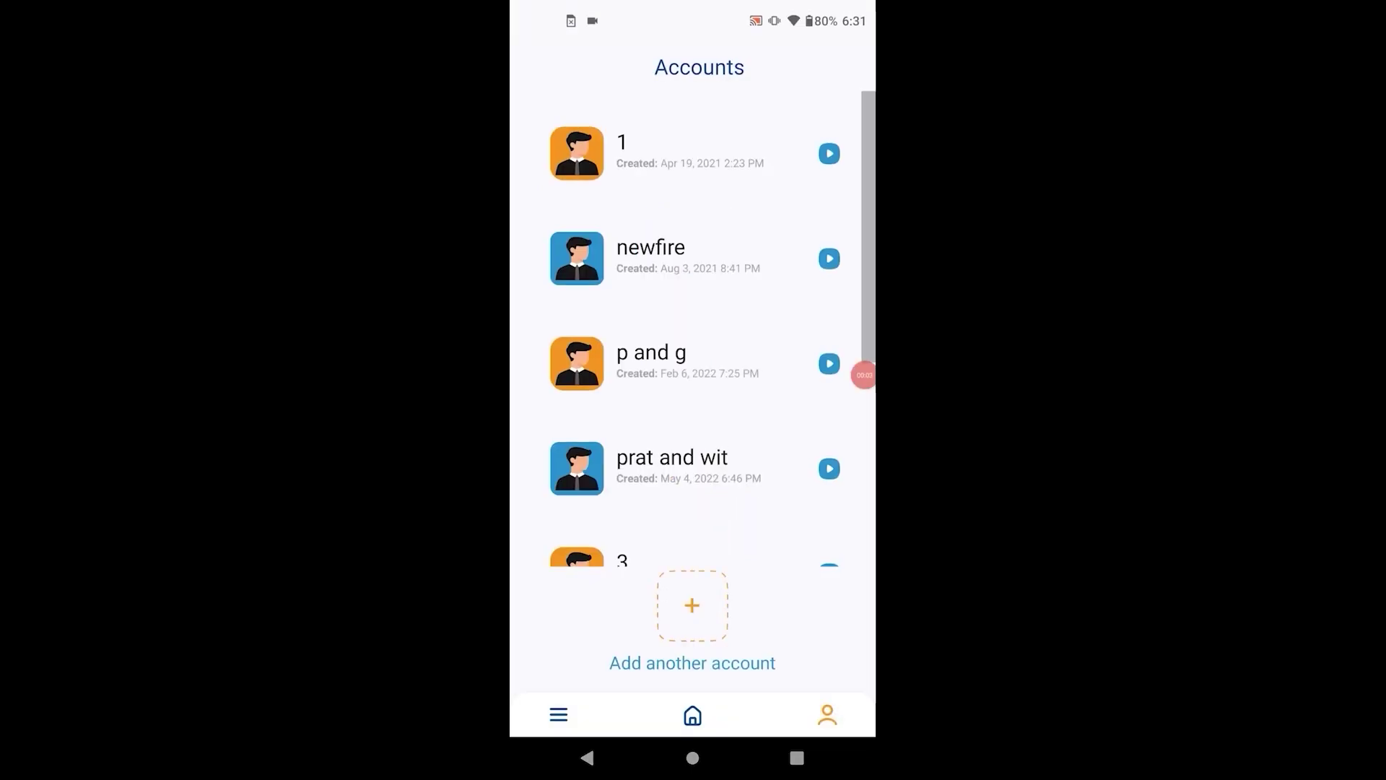
# Step: Register a new account with a password and primary-school security answer, then sign in
pyautogui.click(692, 605)
pyautogui.click(691, 138)
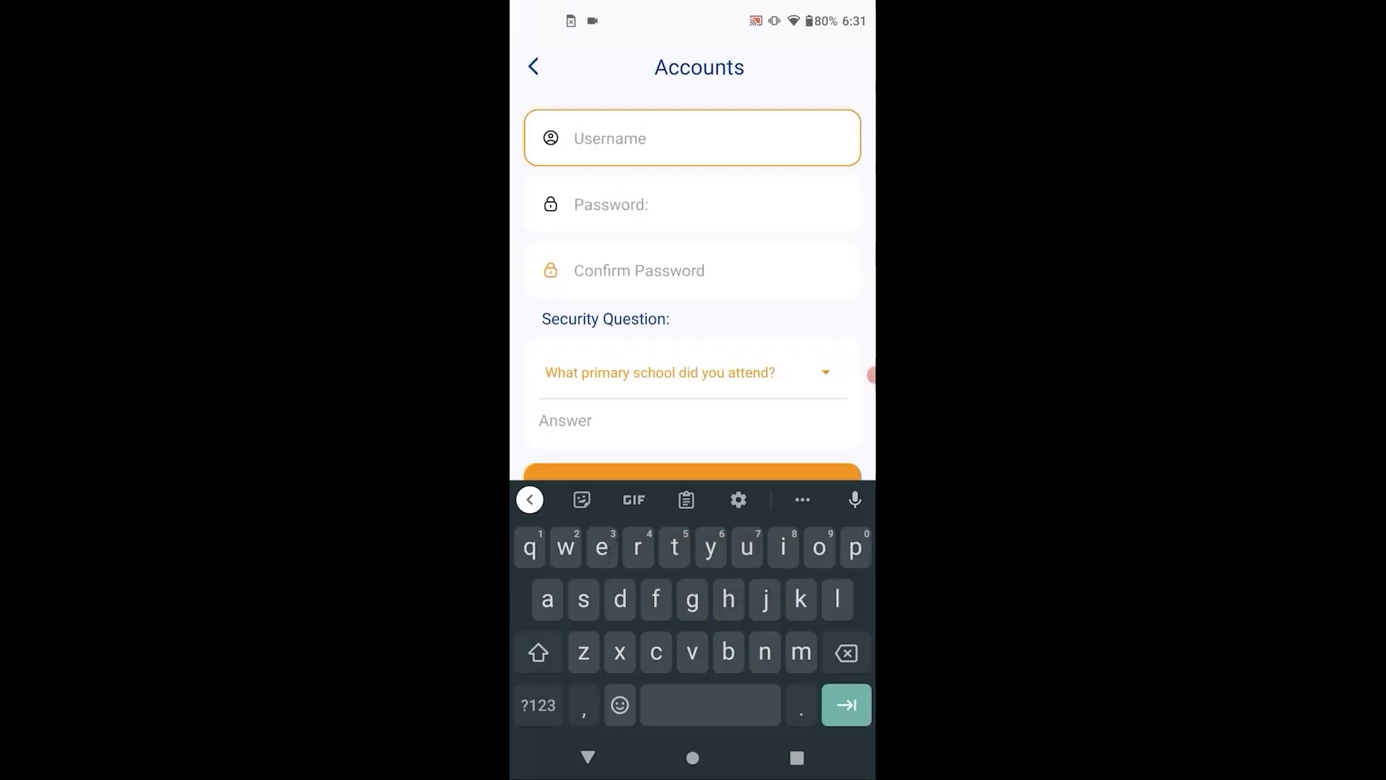
pyautogui.write('new user')
pyautogui.click(692, 203)
pyautogui.write('1')
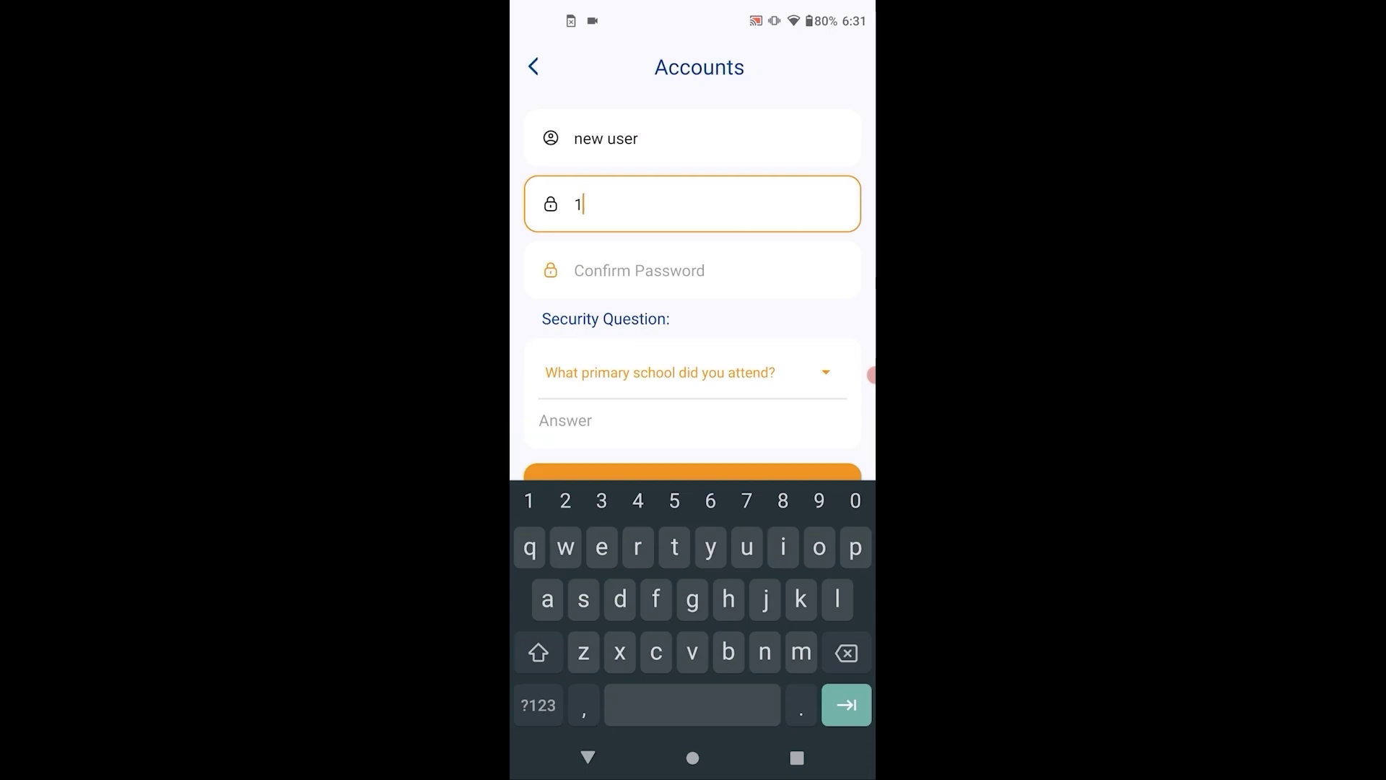
pyautogui.click(692, 270)
pyautogui.write('1')
pyautogui.click(692, 421)
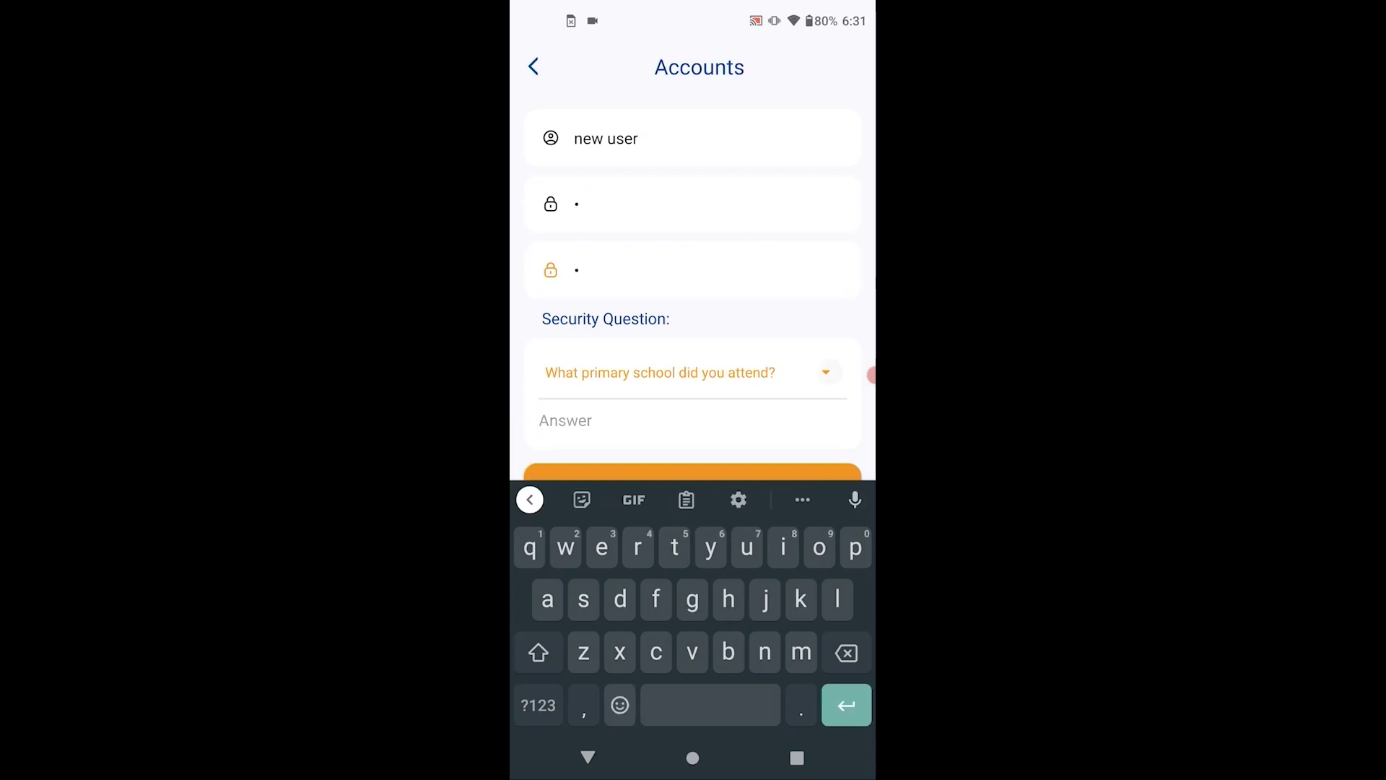
pyautogui.click(683, 373)
pyautogui.click(647, 156)
pyautogui.write('1')
pyautogui.click(530, 500)
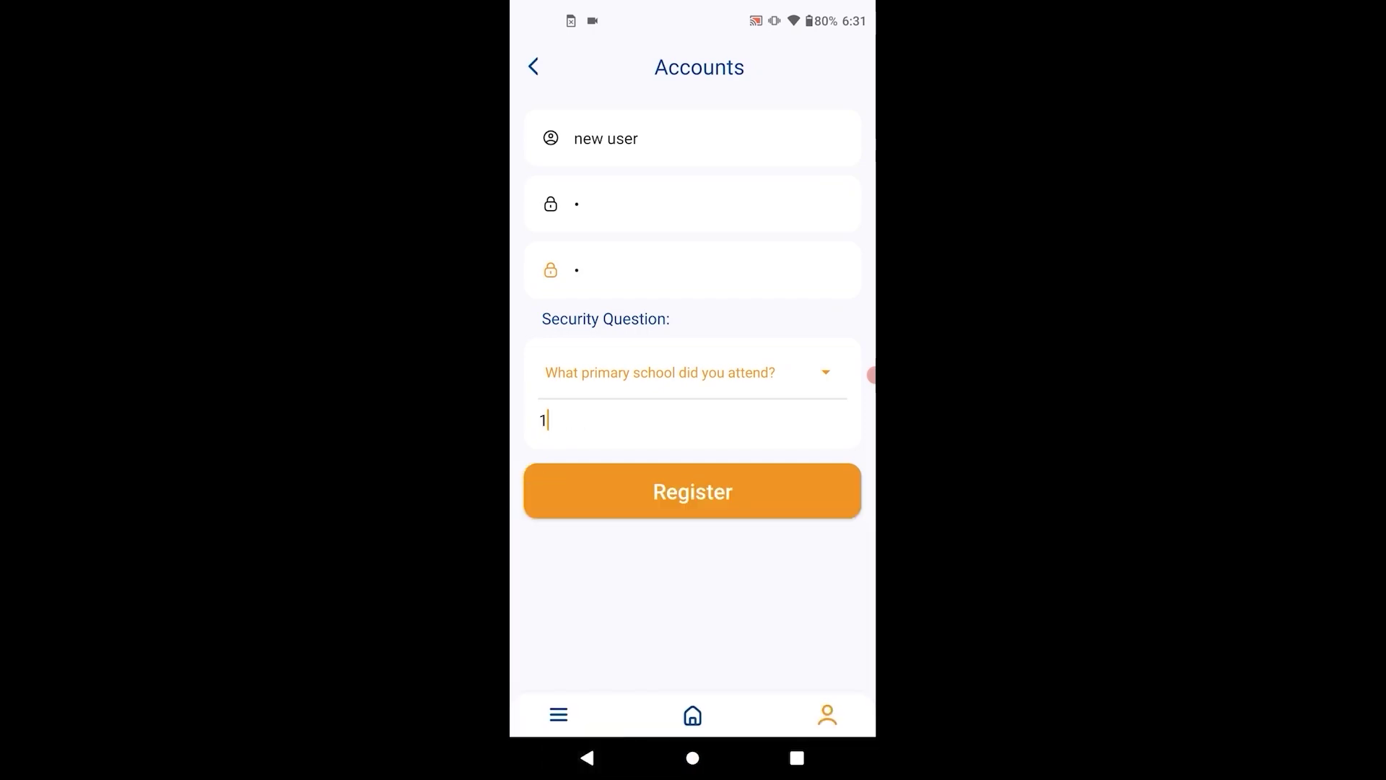
pyautogui.click(693, 487)
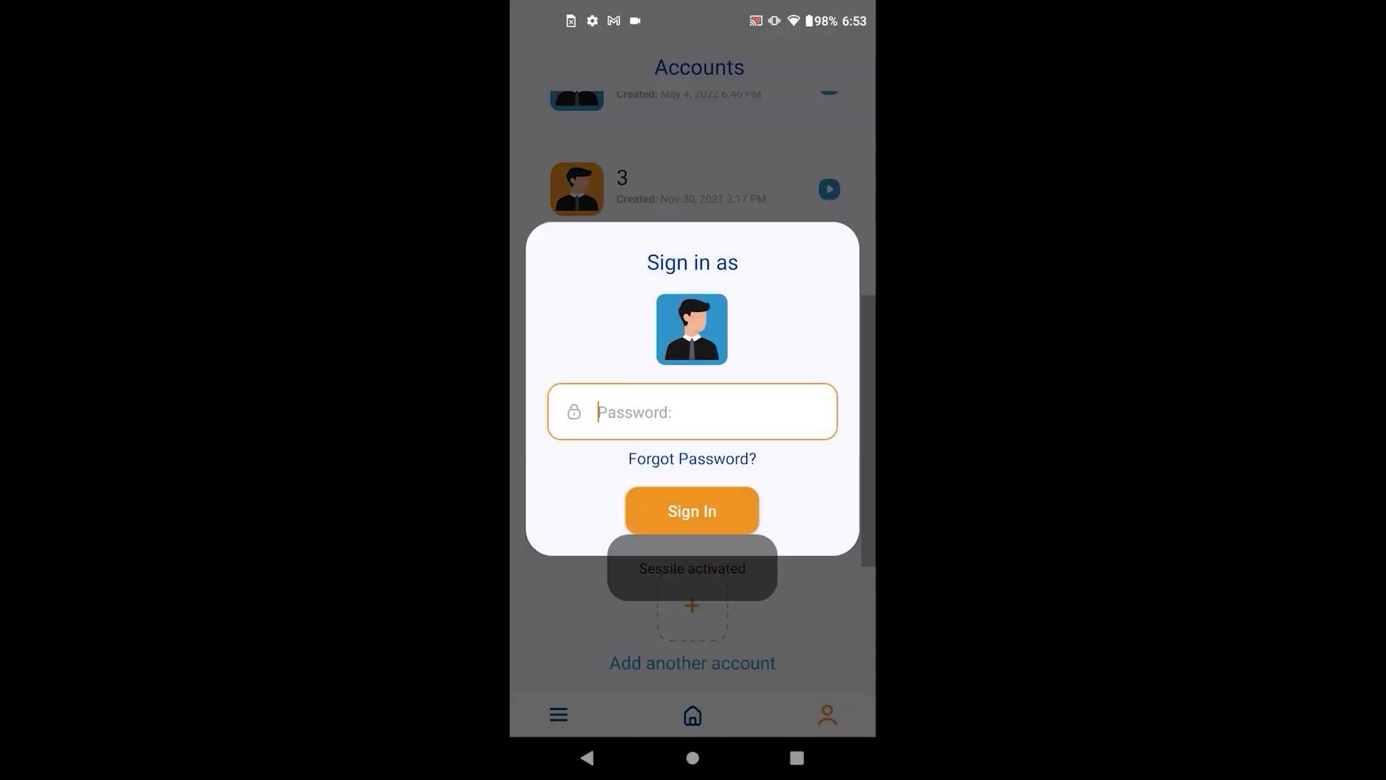
pyautogui.write('1')
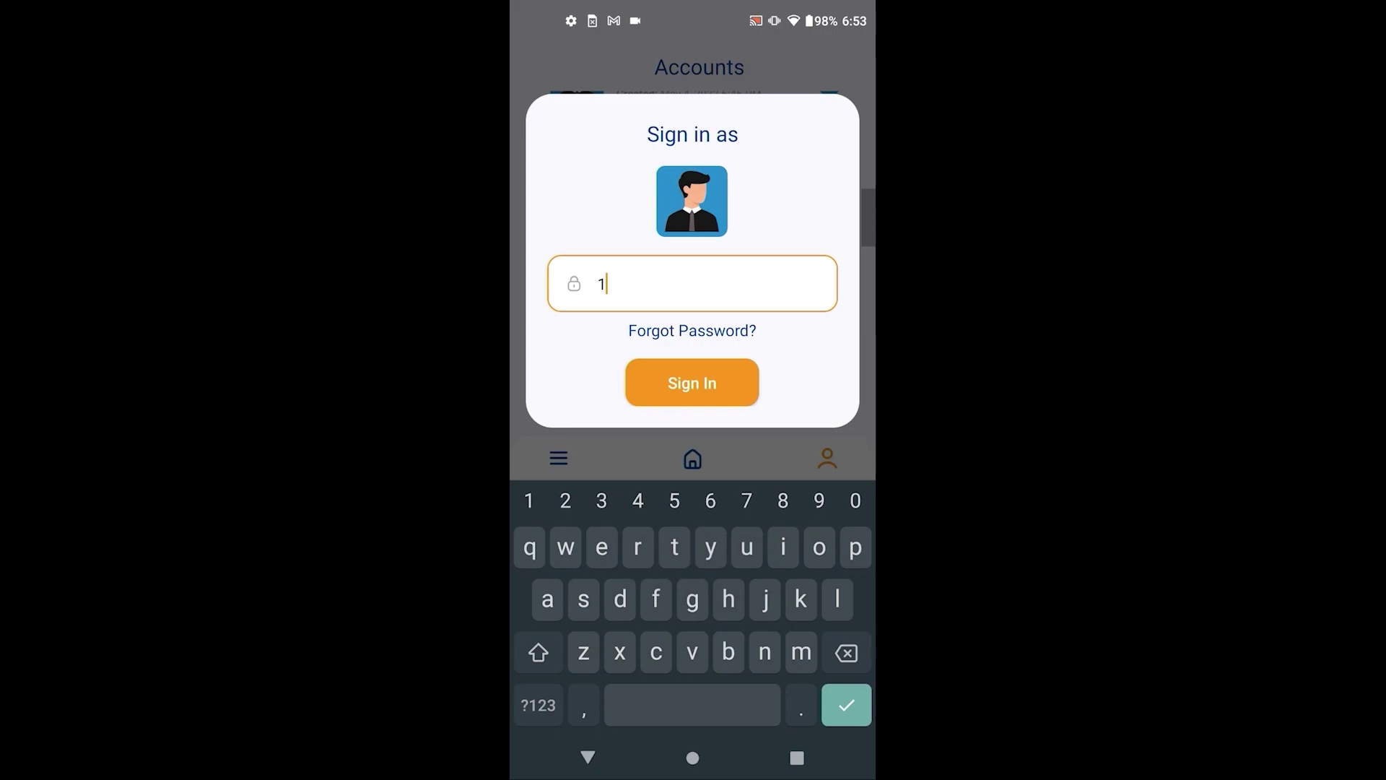
pyautogui.click(693, 383)
# Step: Add the 'water' project with 0.508 image calibration and open its empty page
pyautogui.click(692, 621)
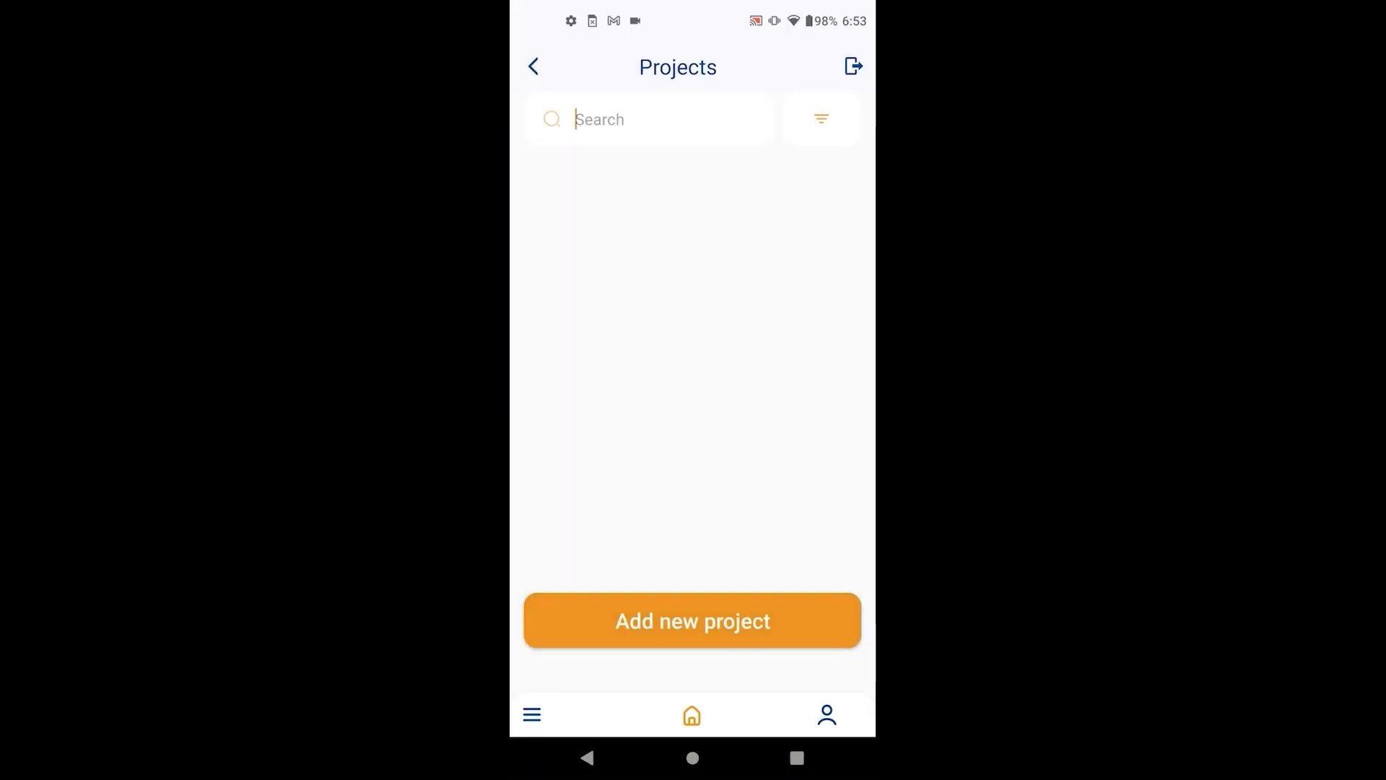
pyautogui.write('water')
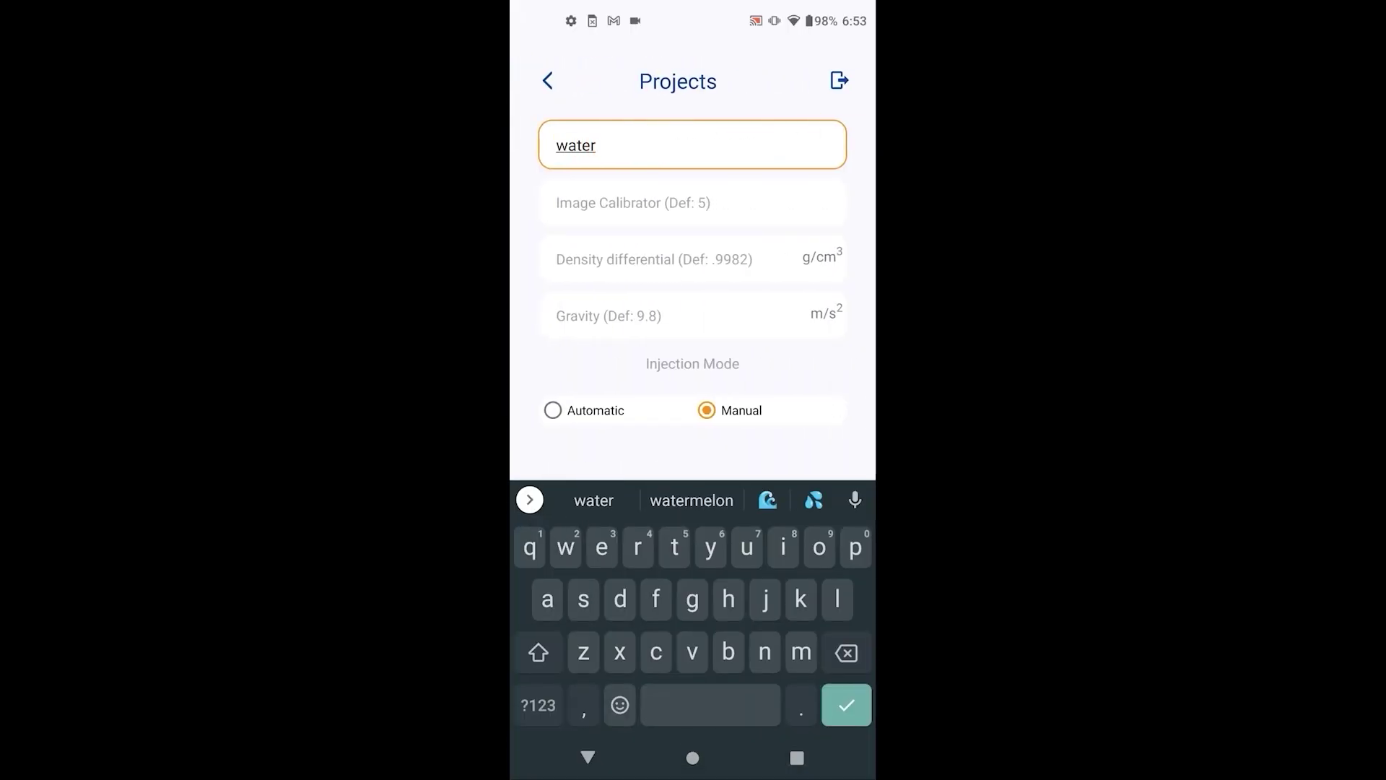
pyautogui.click(845, 706)
pyautogui.write('0')
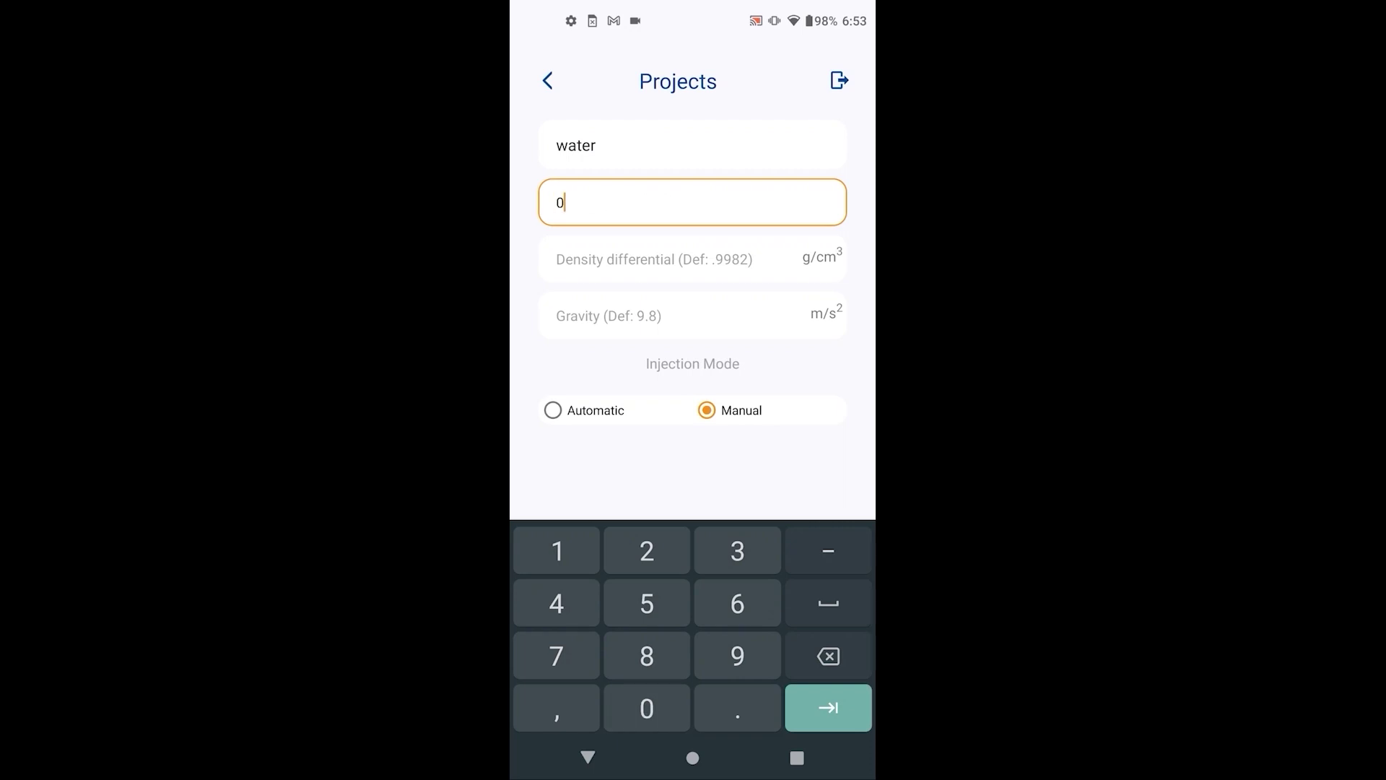
pyautogui.write('.508')
pyautogui.click(587, 757)
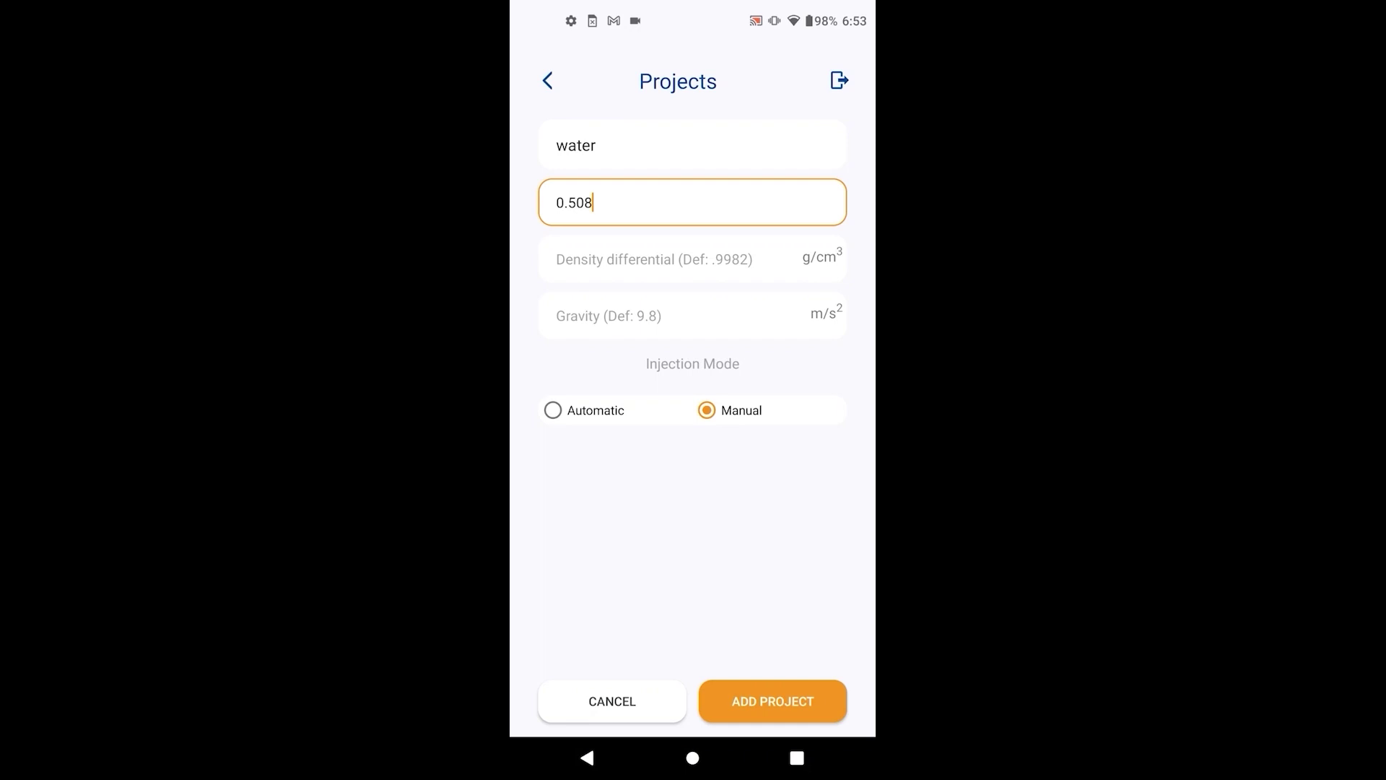
pyautogui.click(773, 701)
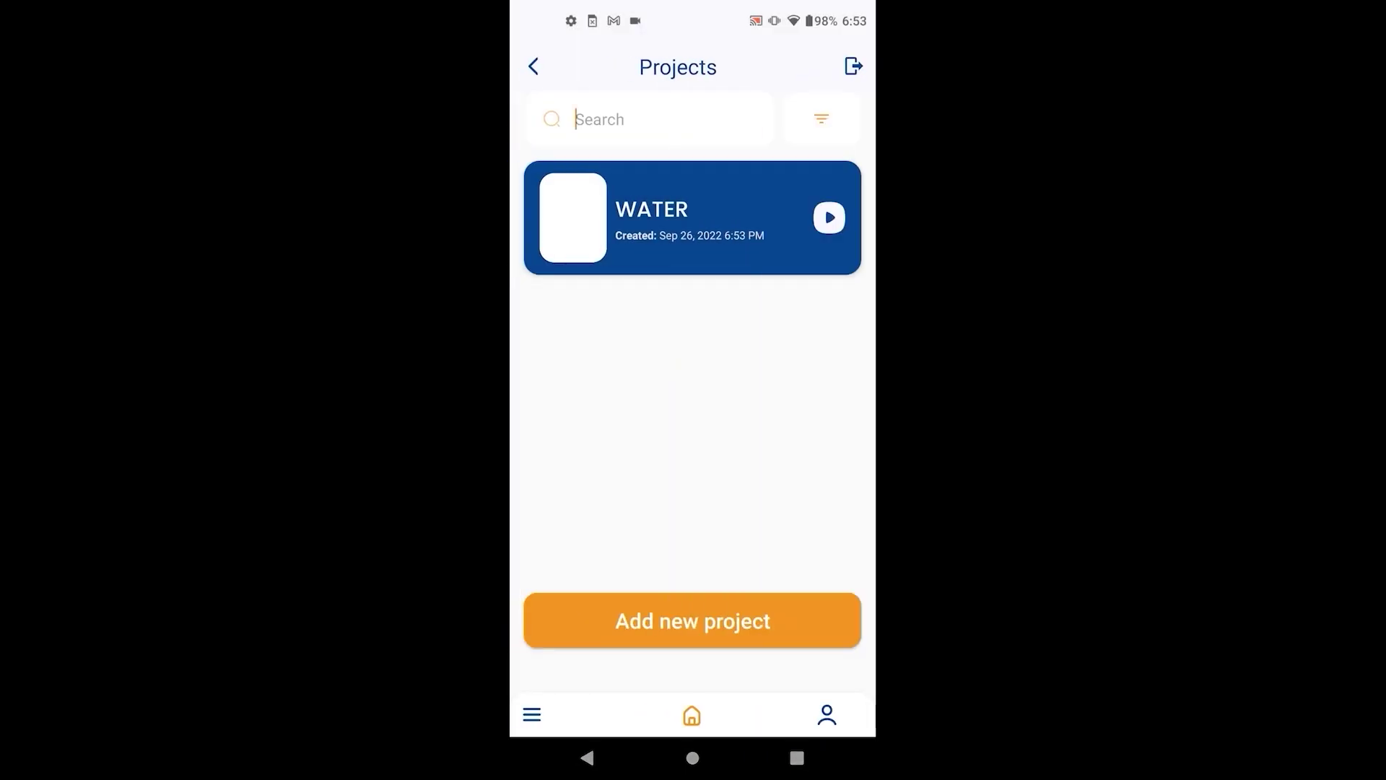
pyautogui.click(692, 218)
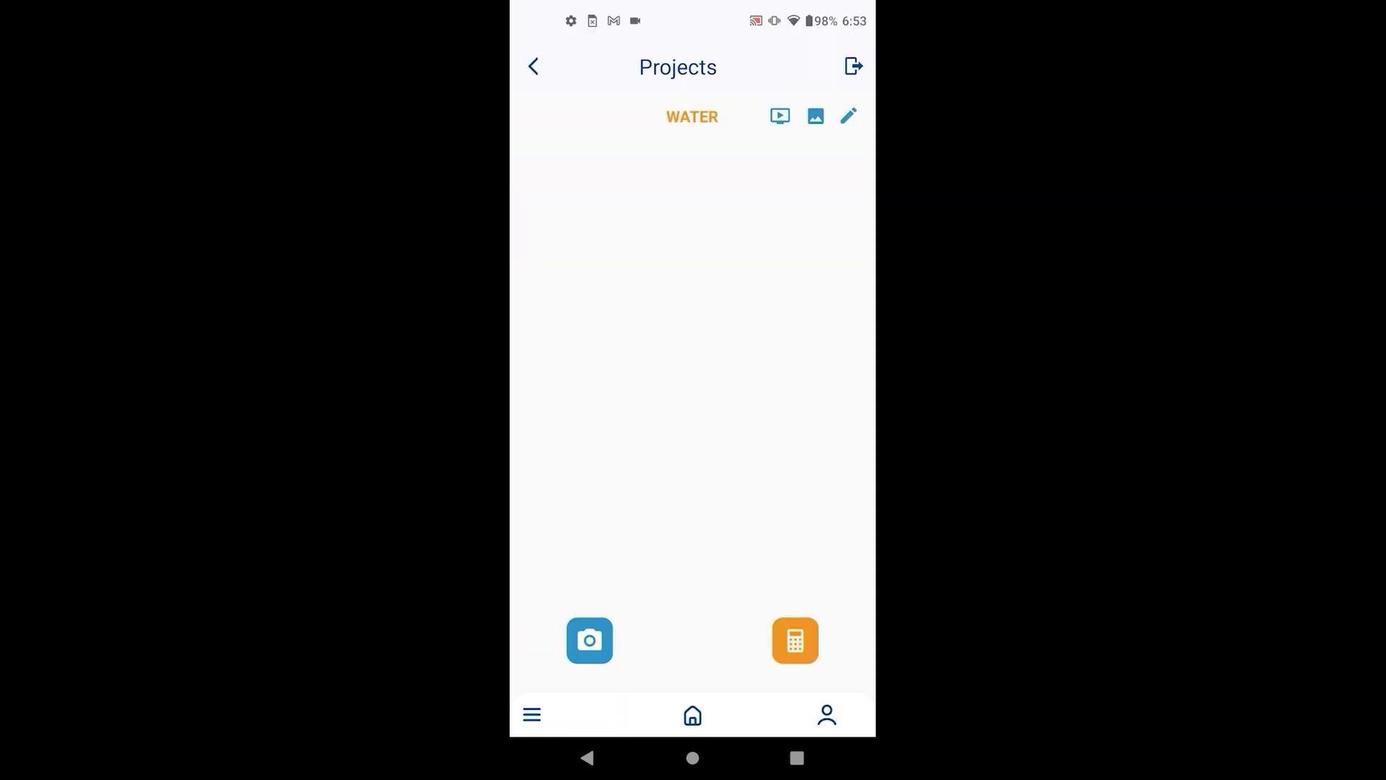
# Step: Open the camera and crop the view tightly around the water droplet on the substrate
pyautogui.click(590, 639)
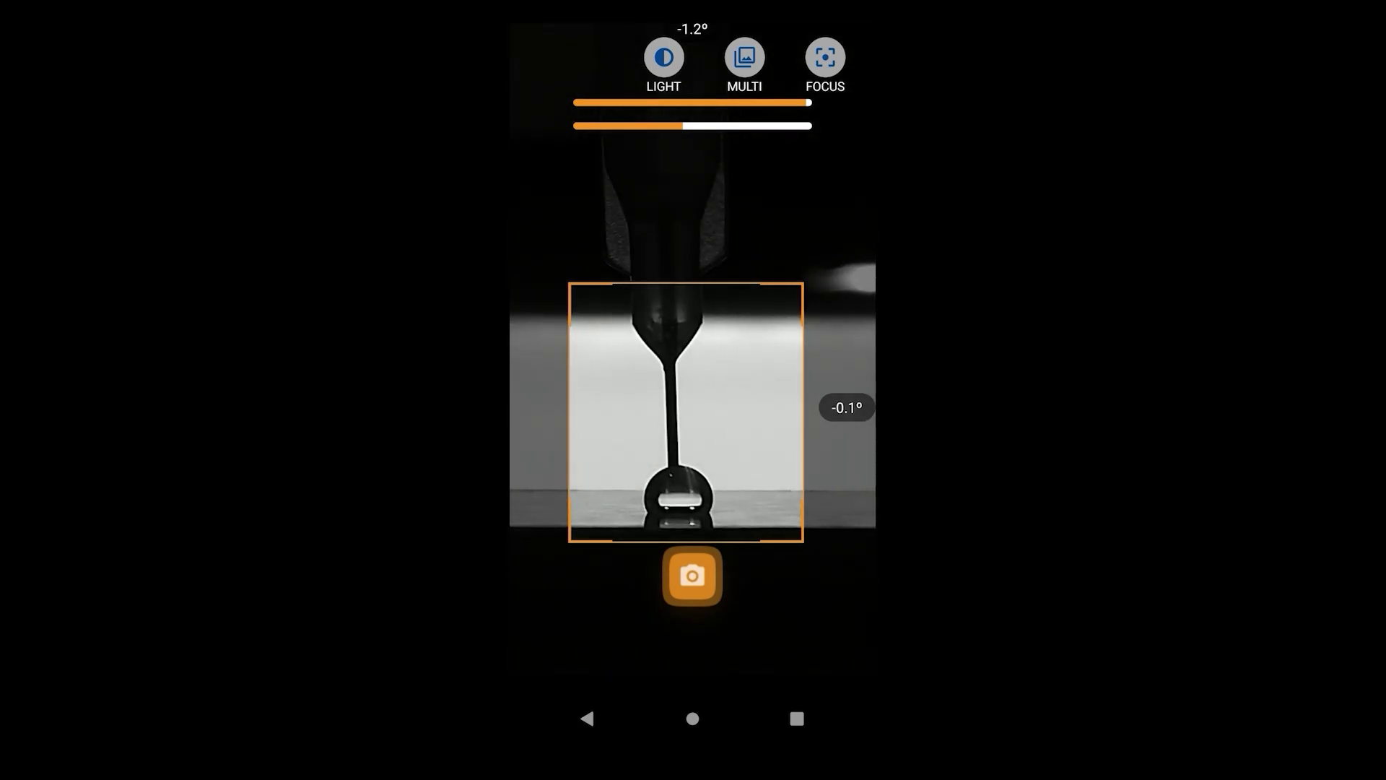
pyautogui.moveTo(686, 284); pyautogui.dragTo(685, 401)
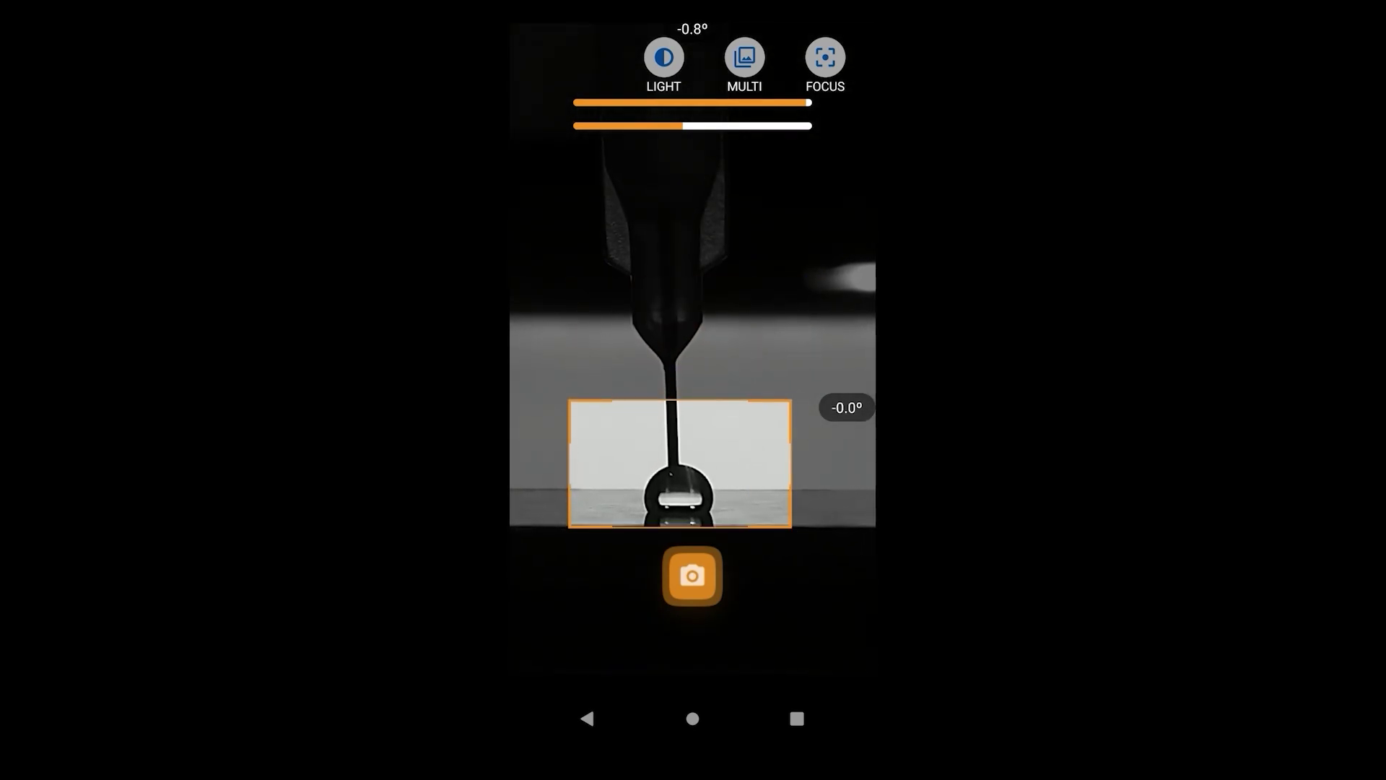
pyautogui.moveTo(807, 471); pyautogui.dragTo(788, 471)
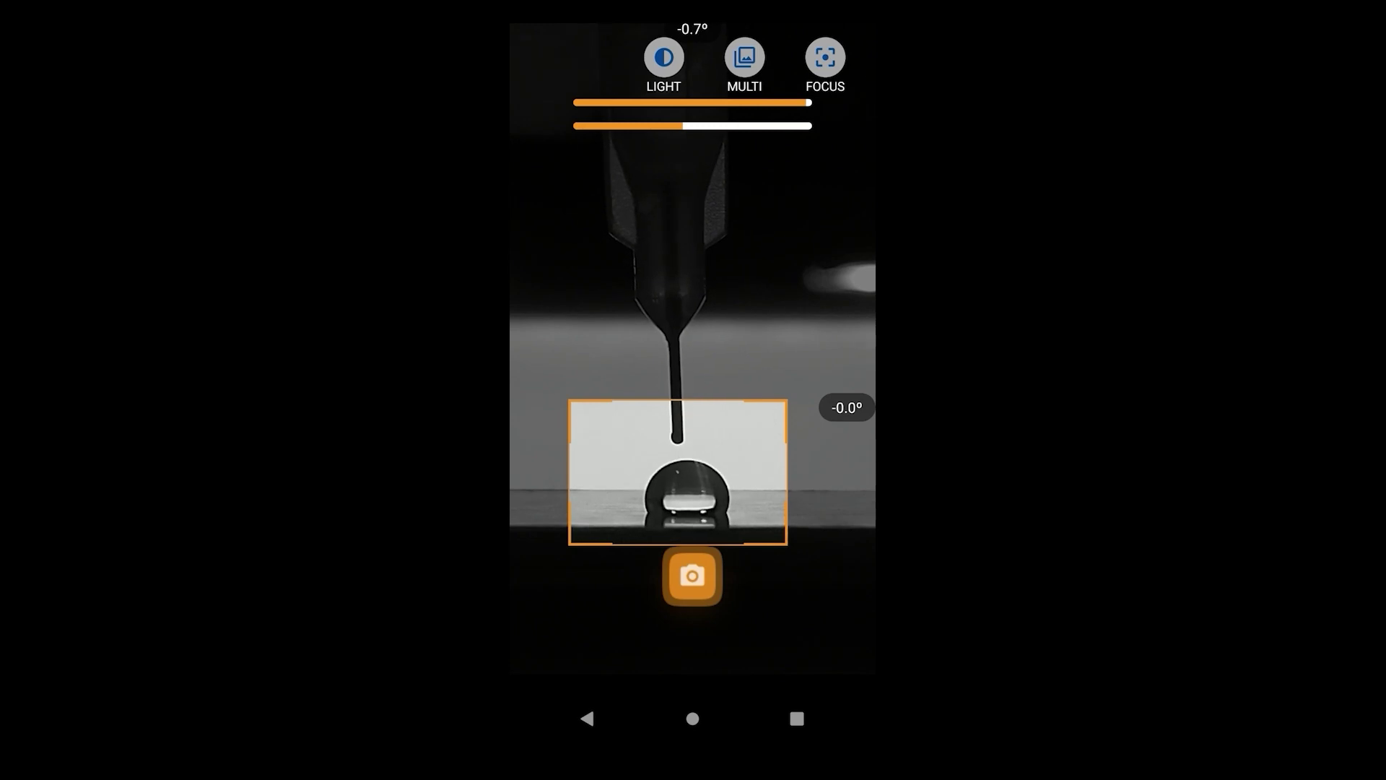
# Step: Capture the drop image and align the markers and baseline to its contact points
pyautogui.click(692, 575)
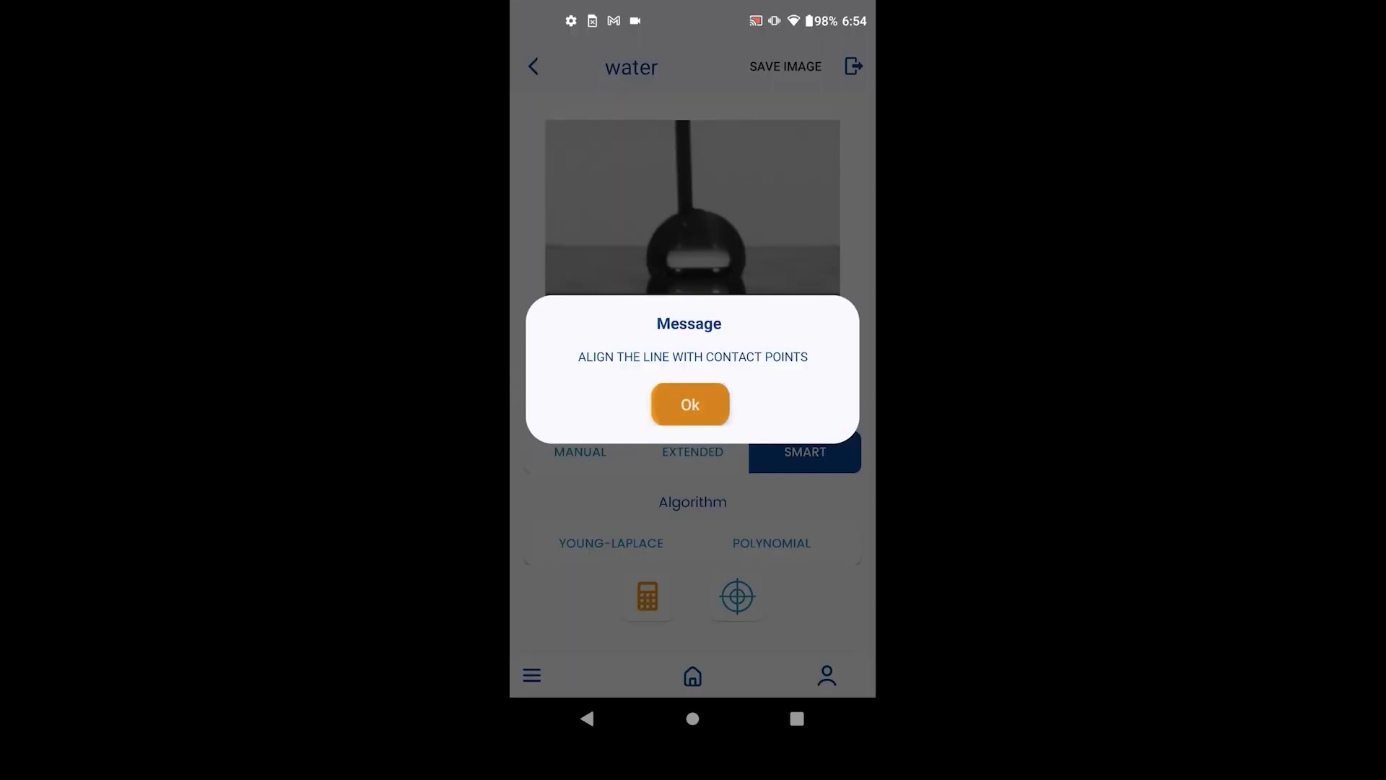
pyautogui.click(690, 403)
pyautogui.moveTo(686, 137); pyautogui.dragTo(750, 136)
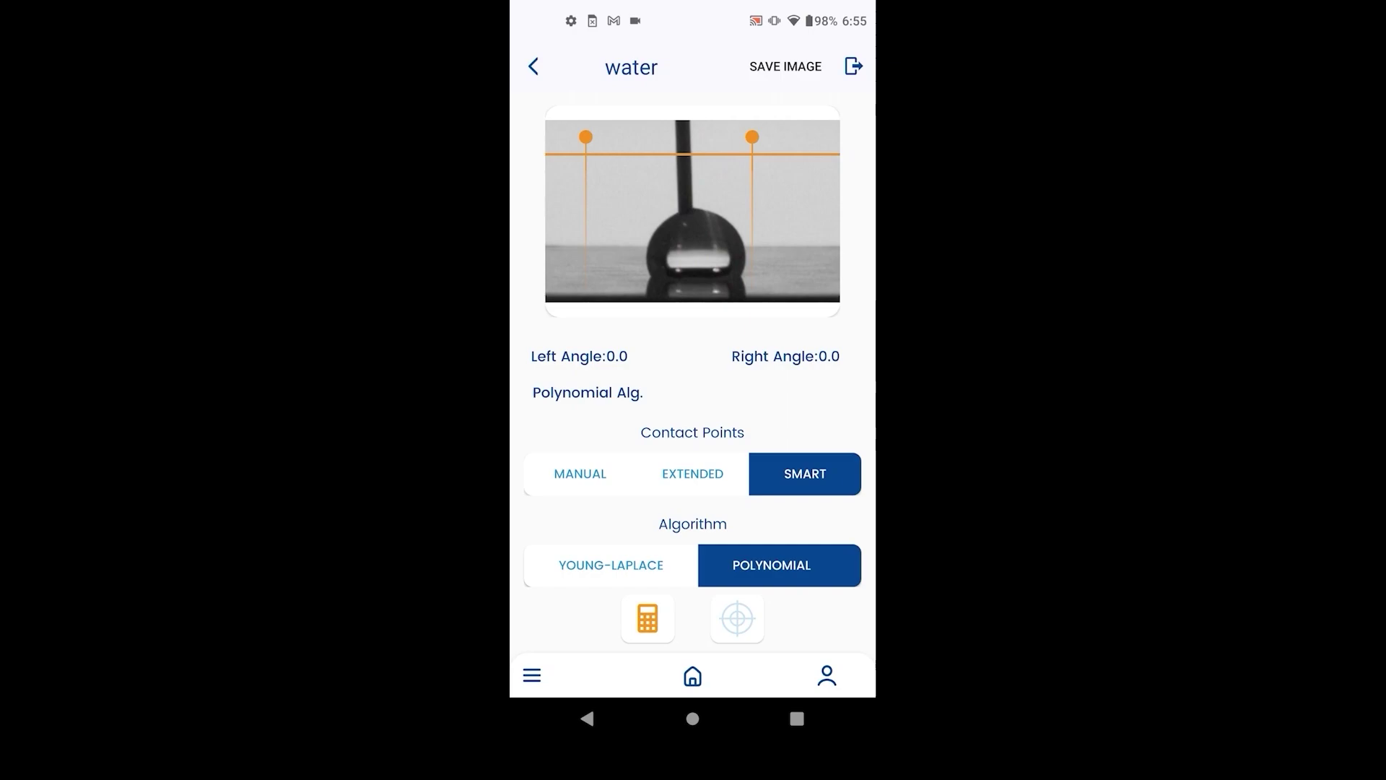
pyautogui.moveTo(586, 136); pyautogui.dragTo(649, 138)
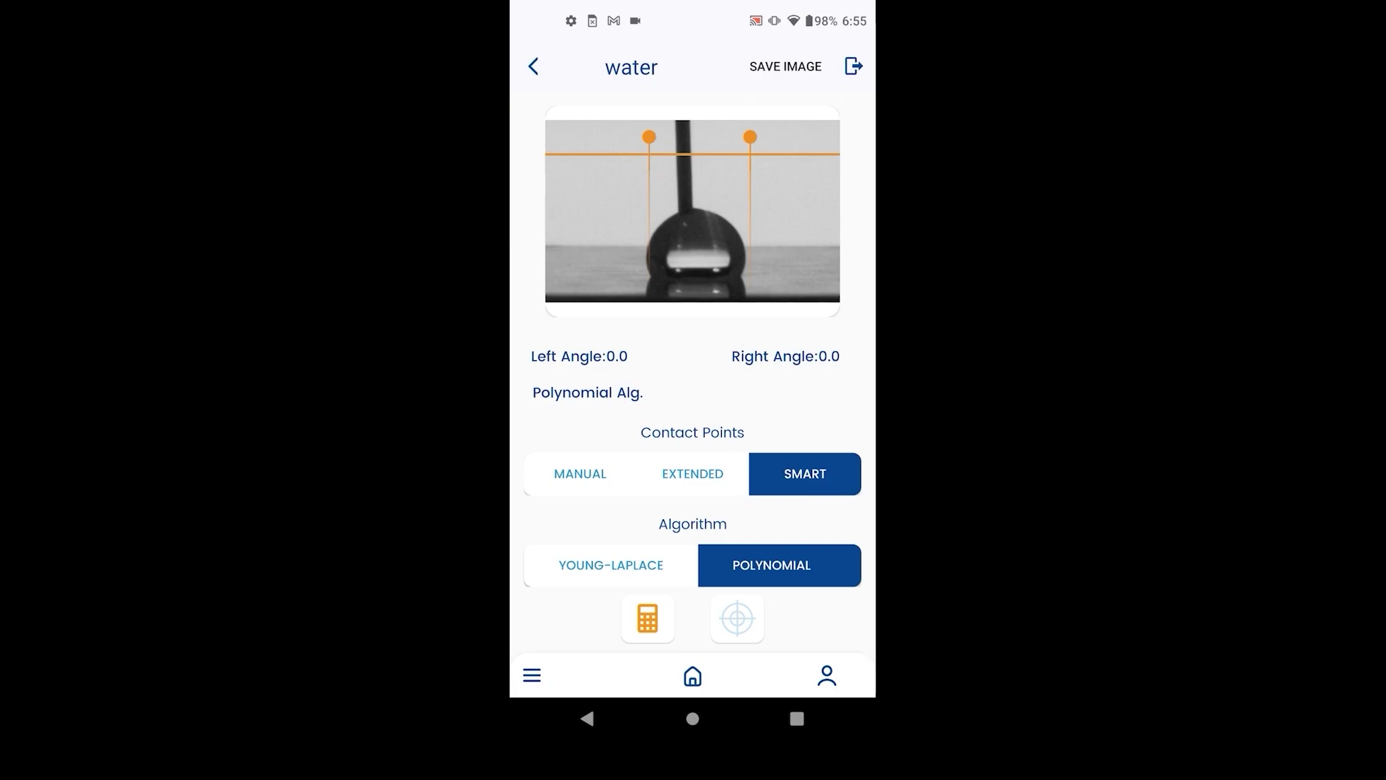
pyautogui.moveTo(649, 138)
pyautogui.mouseDown()
pyautogui.moveTo(586, 137)
pyautogui.moveTo(649, 137)
pyautogui.moveTo(693, 277)
pyautogui.mouseUp()
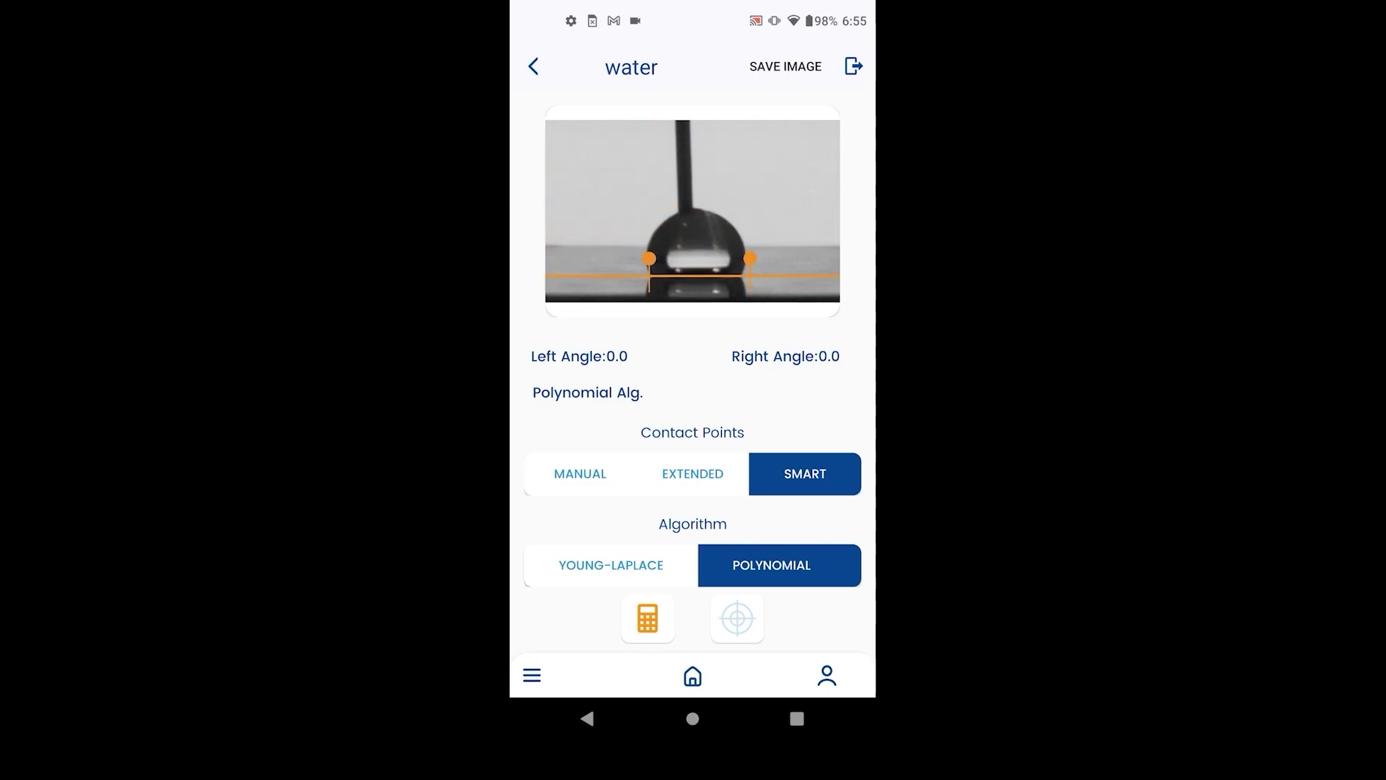
pyautogui.moveTo(693, 276)
pyautogui.mouseDown()
pyautogui.moveTo(693, 258)
pyautogui.moveTo(742, 241)
pyautogui.moveTo(693, 277)
pyautogui.mouseUp()
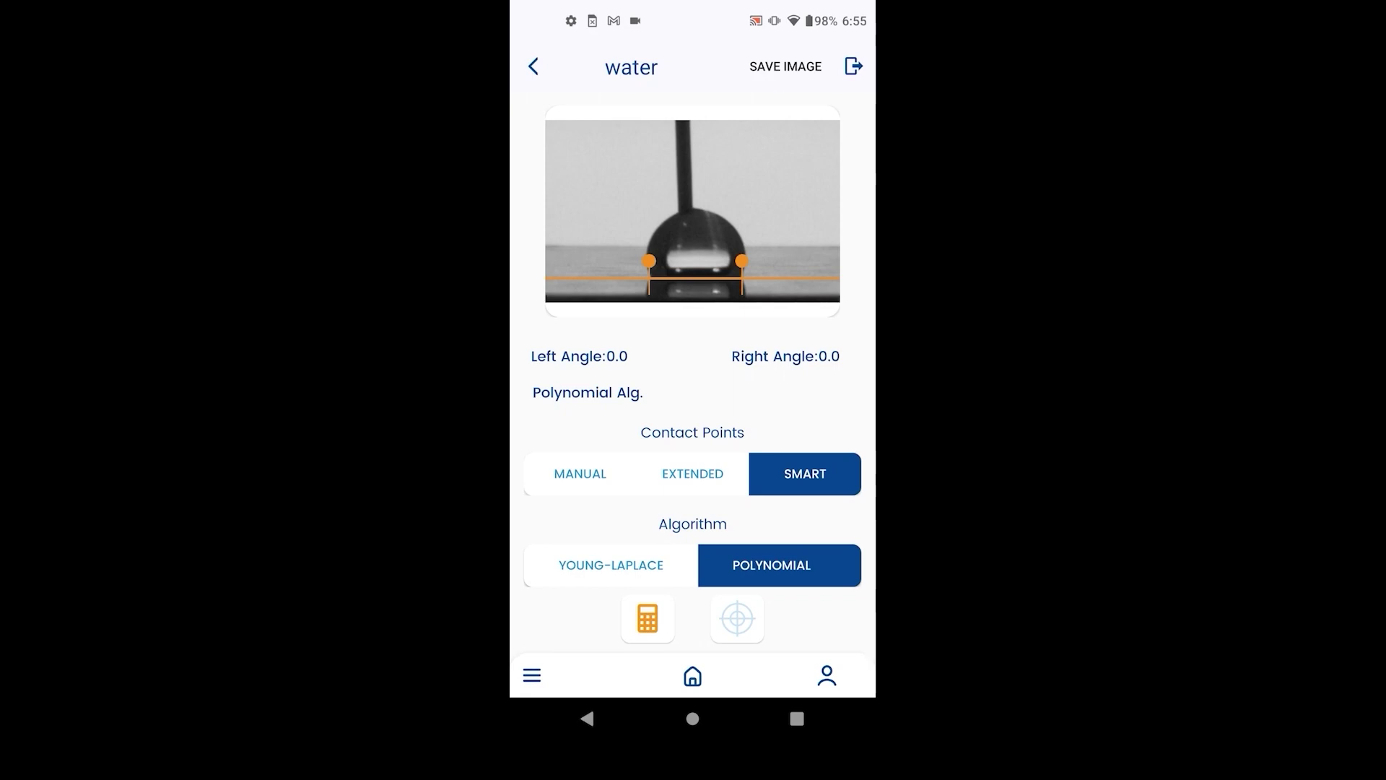
# Step: Calculate polynomial angles of 113.43° and 110.53°, then switch to Young-Laplace
pyautogui.click(647, 618)
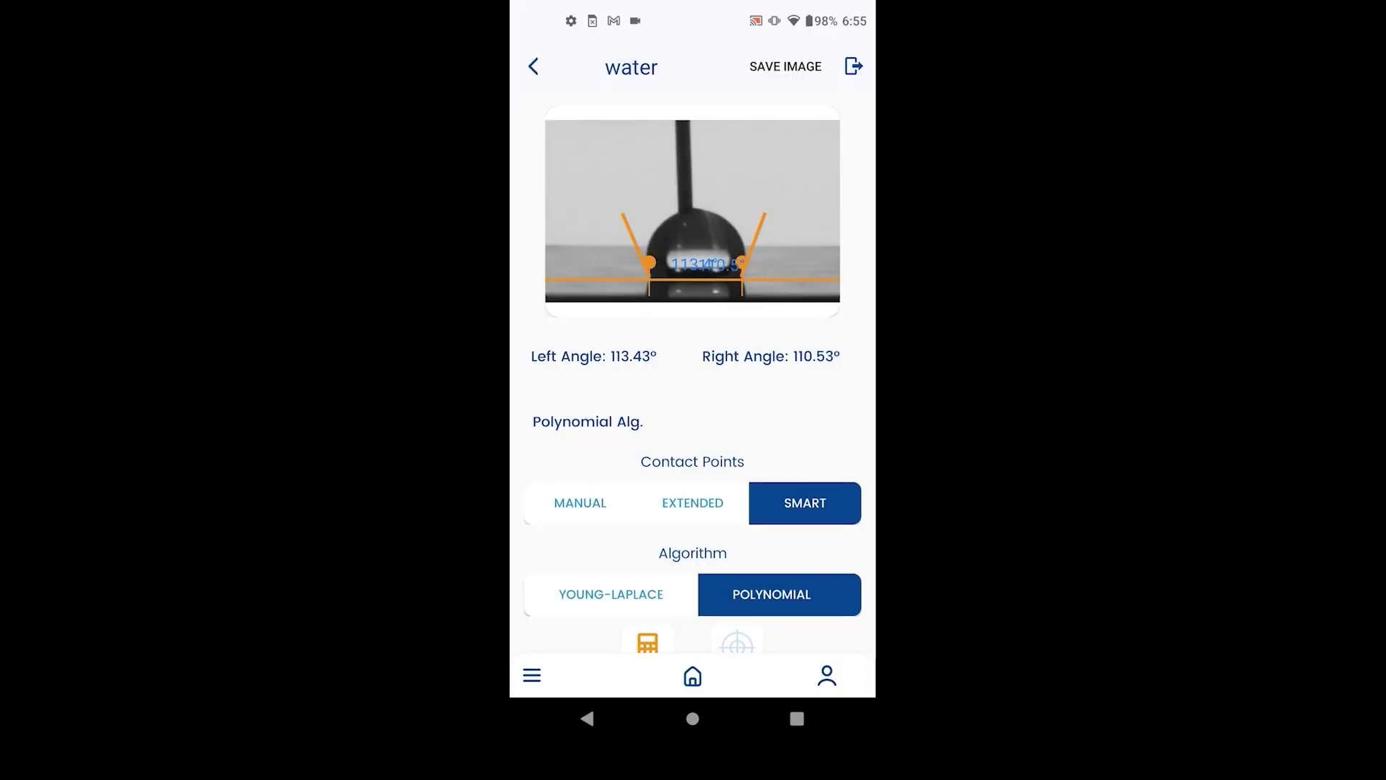
pyautogui.click(611, 594)
pyautogui.click(692, 403)
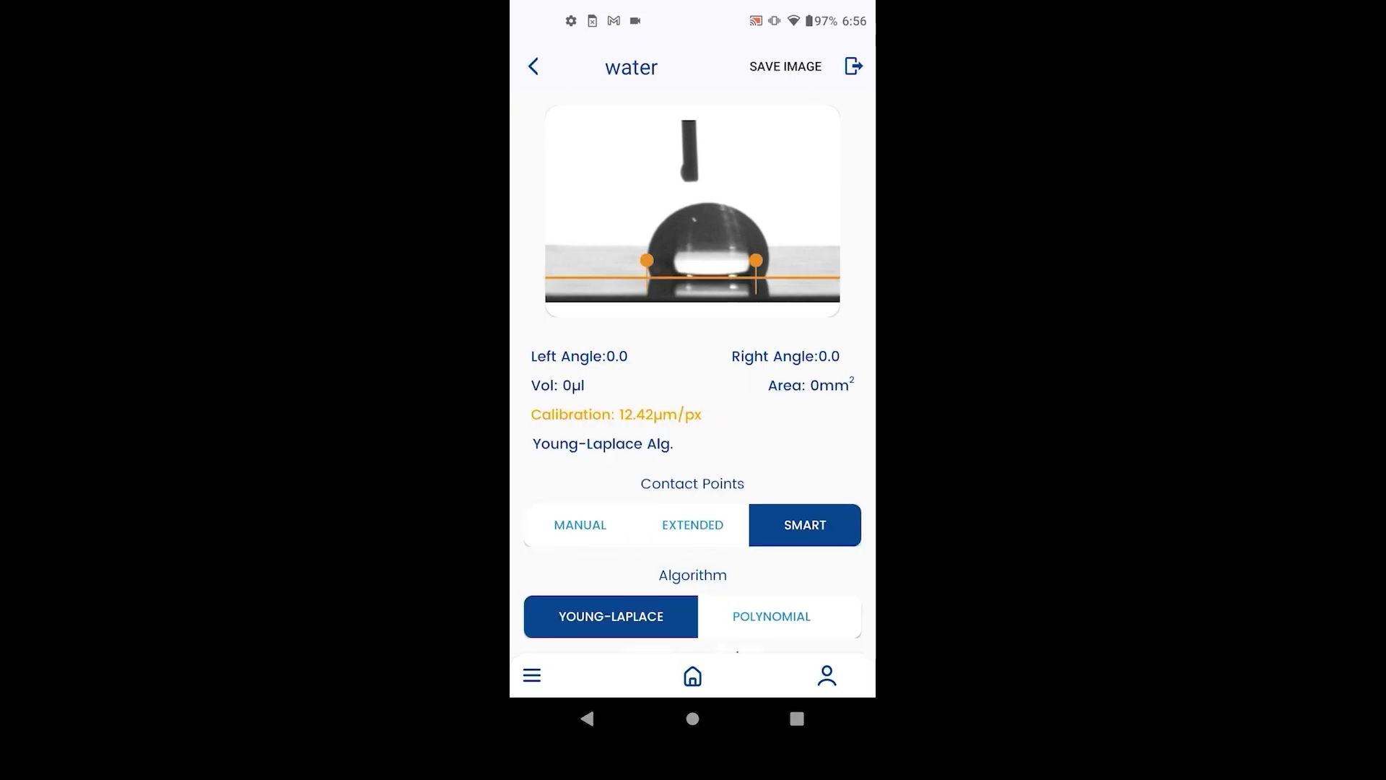
pyautogui.moveTo(693, 279); pyautogui.dragTo(693, 142)
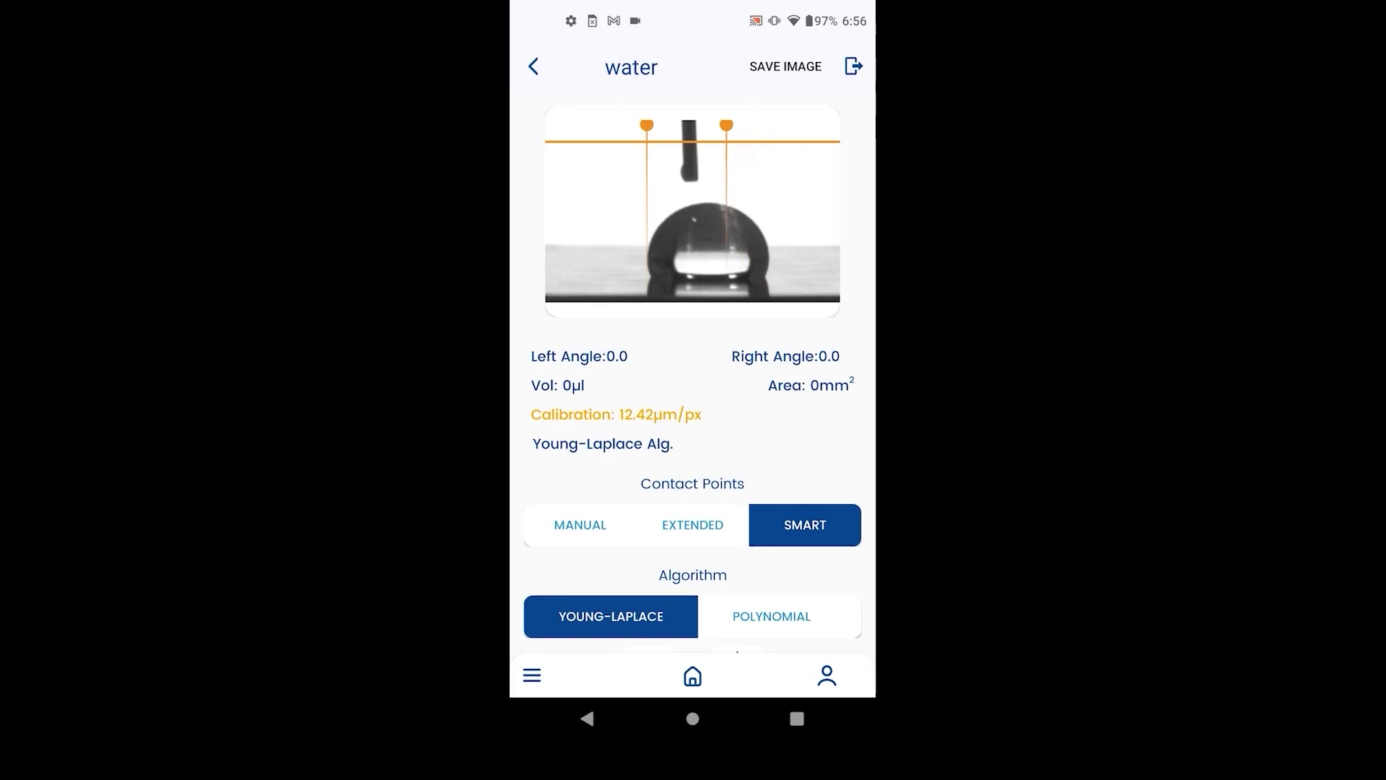
# Step: Set the calibration markers to 7.06 µm/px and compute 111.70° angles and 18.81 µl volume
pyautogui.moveTo(752, 126); pyautogui.dragTo(679, 125)
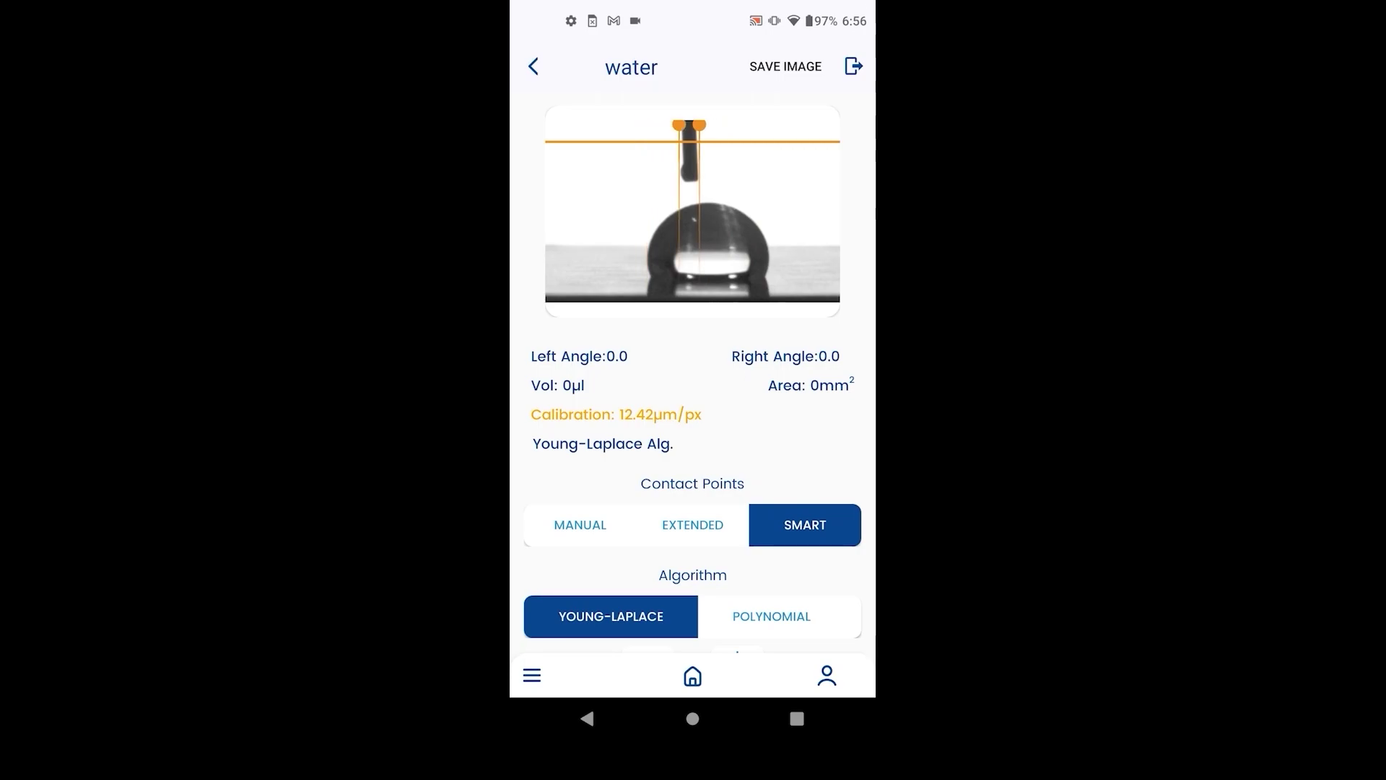
pyautogui.scroll(-2, 693, 521)
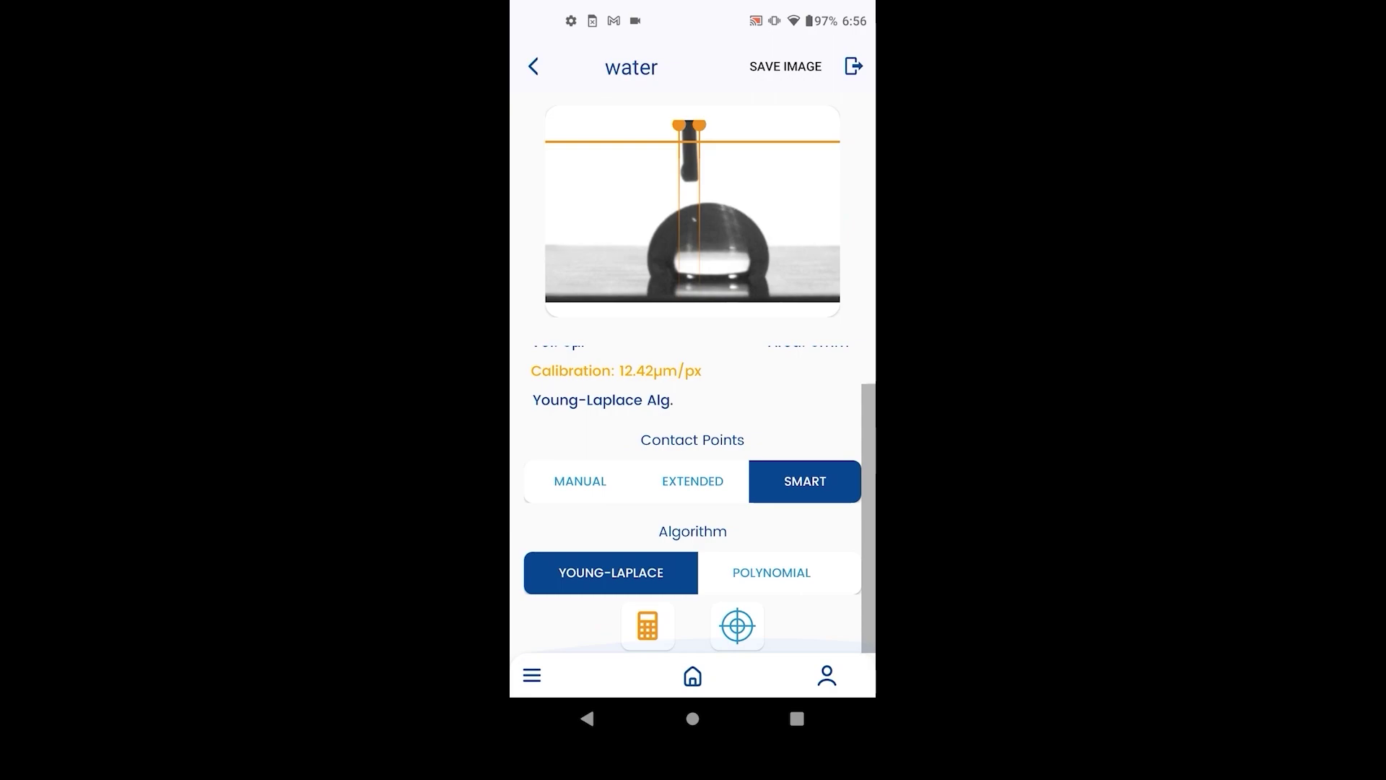
pyautogui.moveTo(698, 125); pyautogui.dragTo(771, 126)
pyautogui.moveTo(680, 126)
pyautogui.mouseDown()
pyautogui.moveTo(646, 127)
pyautogui.moveTo(694, 278)
pyautogui.mouseUp()
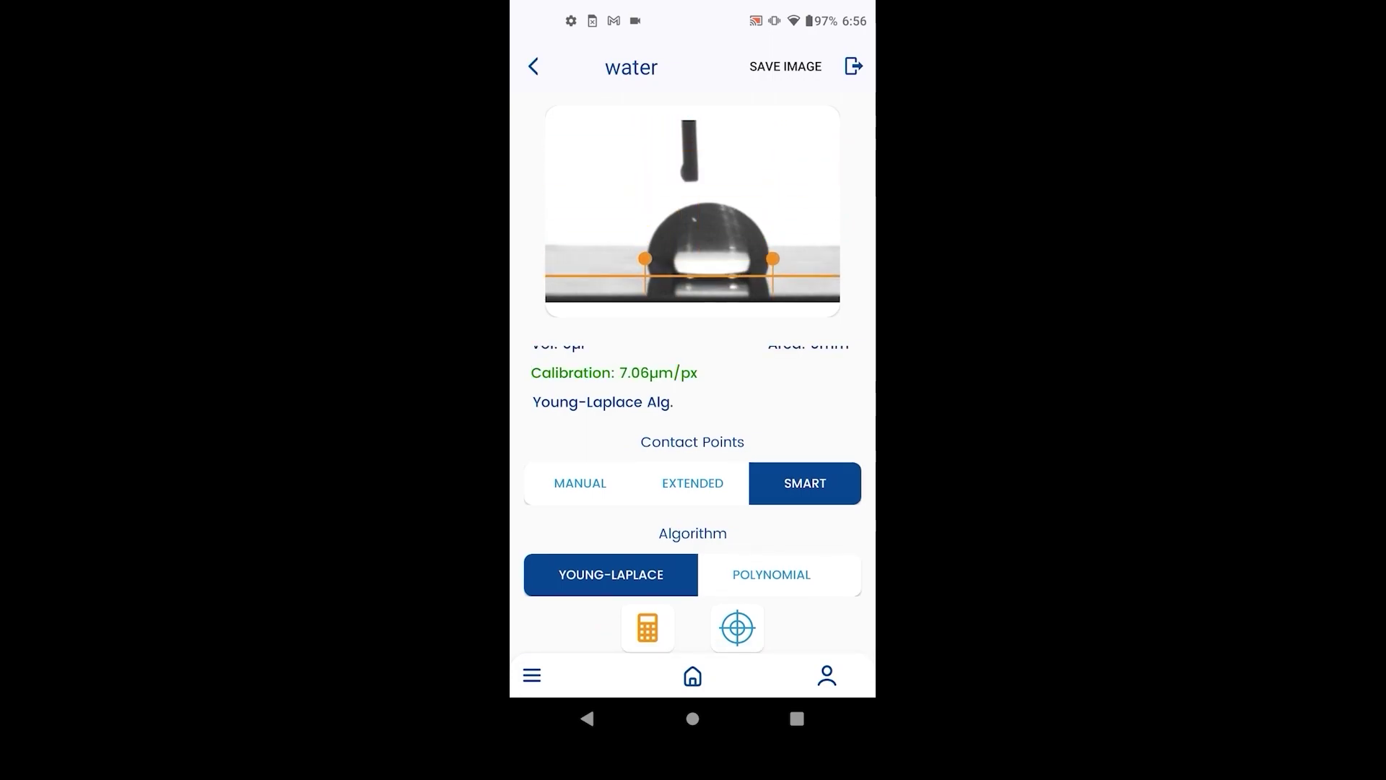
pyautogui.click(647, 627)
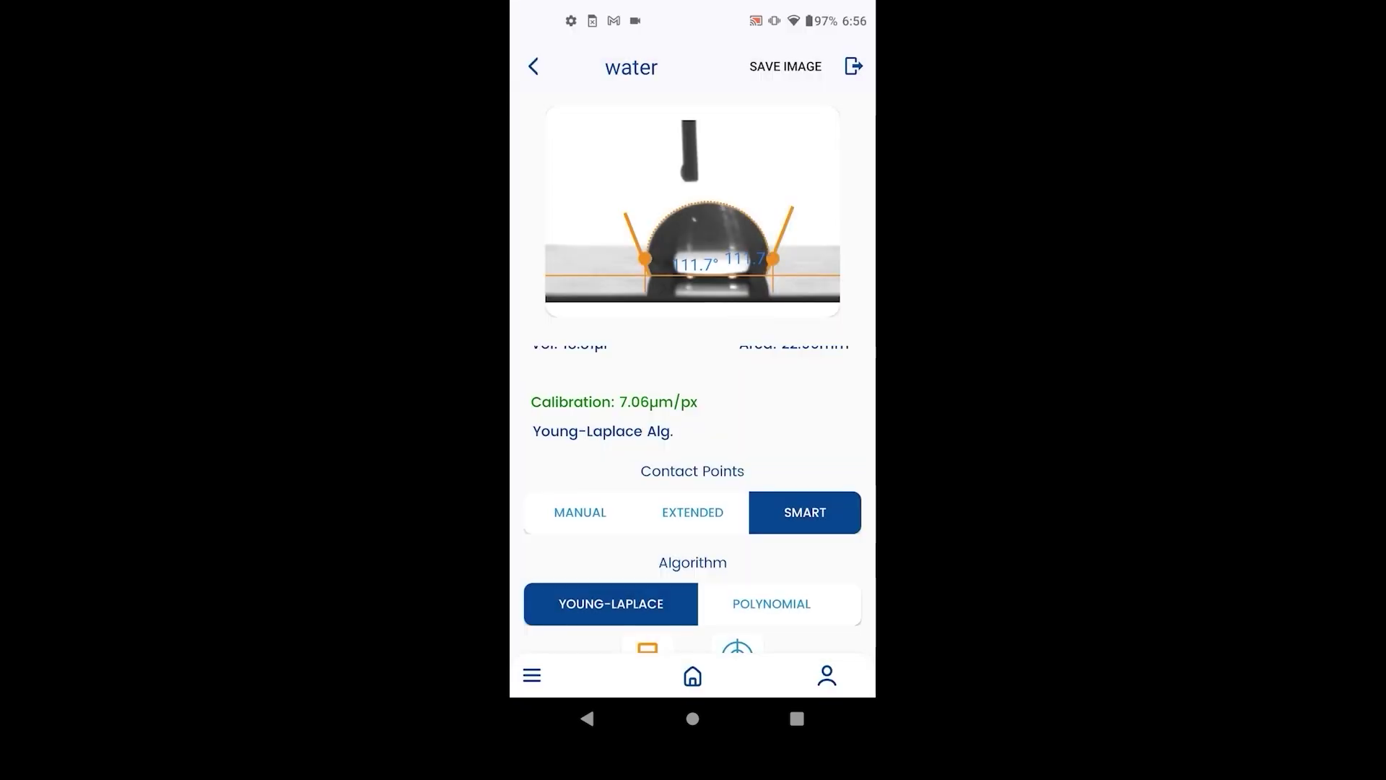
pyautogui.scroll(2, 694, 488)
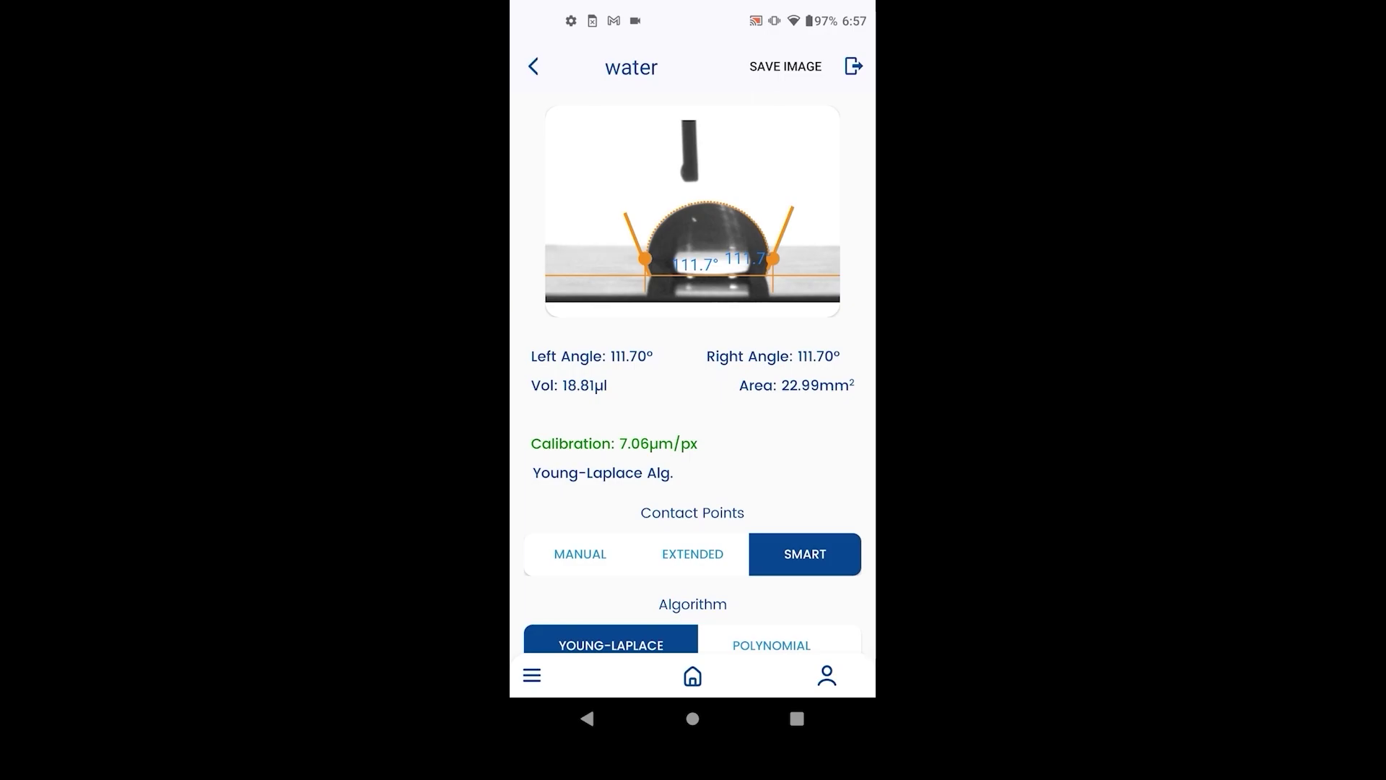
# Step: From the water project's captures, set the camera to multi-capture 20 images over 20 seconds
pyautogui.click(588, 718)
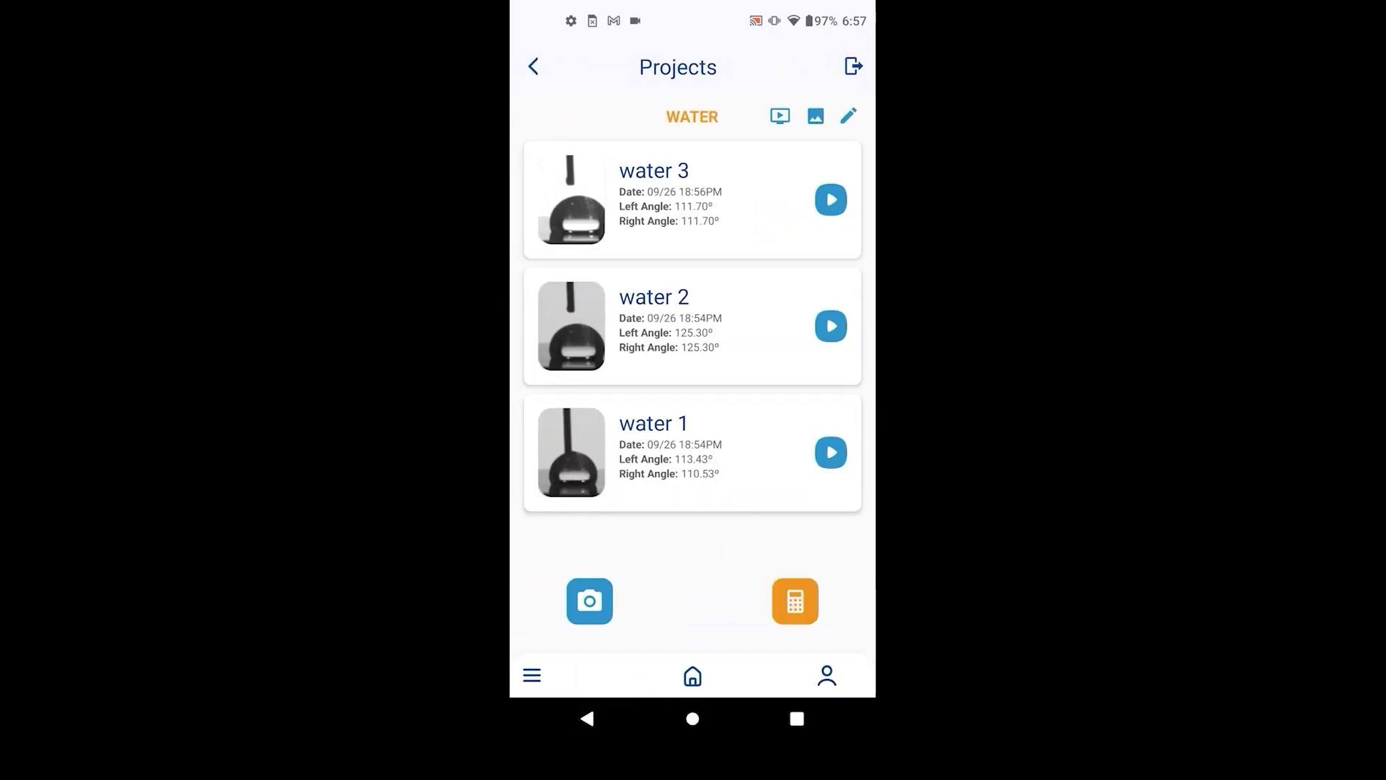
pyautogui.click(589, 602)
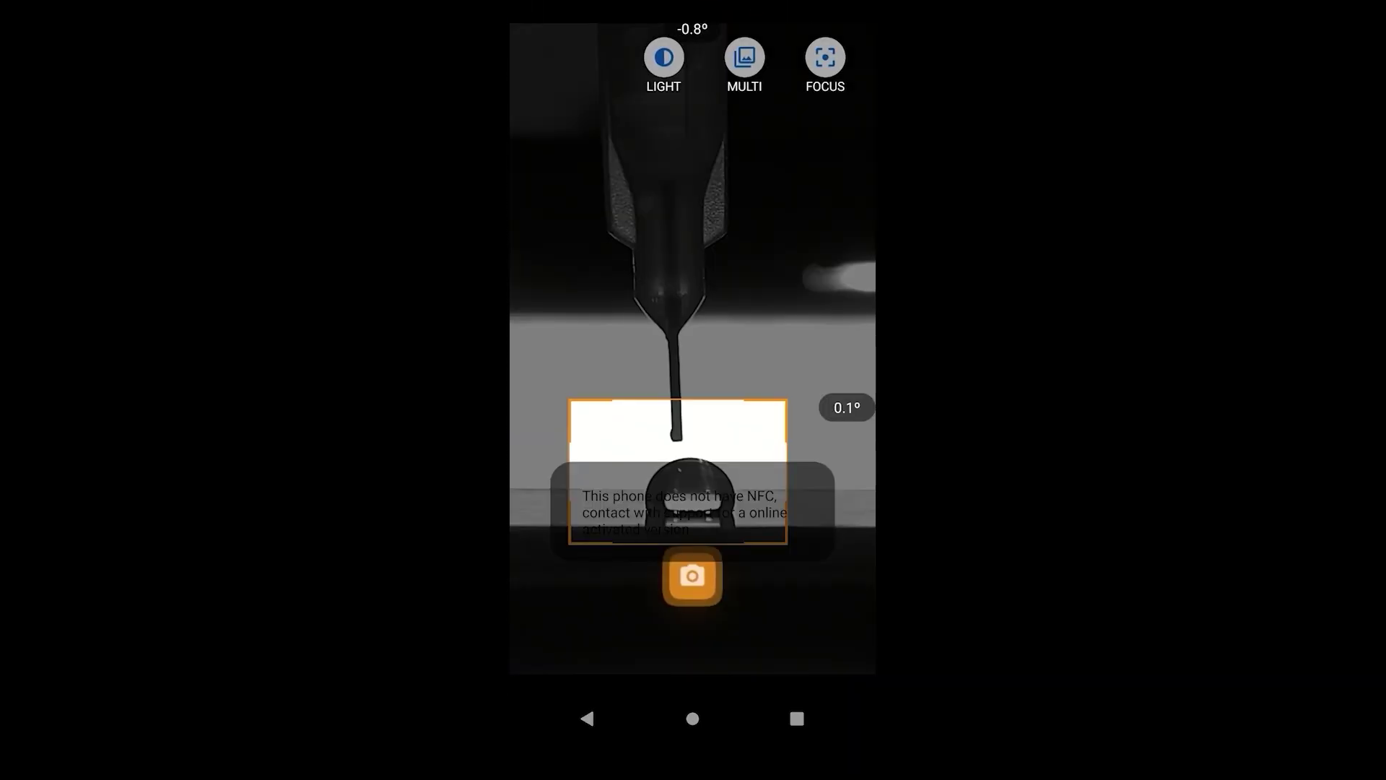
pyautogui.click(745, 58)
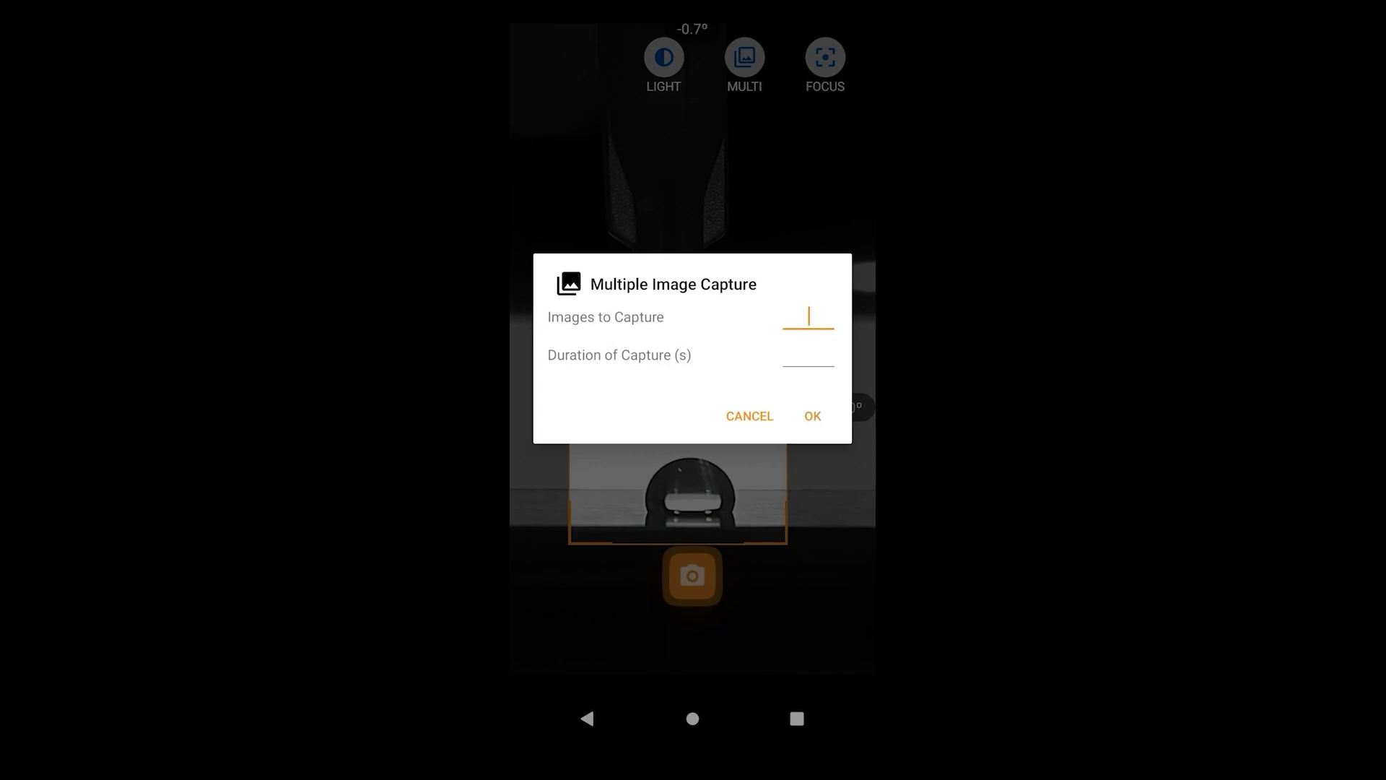
pyautogui.click(808, 318)
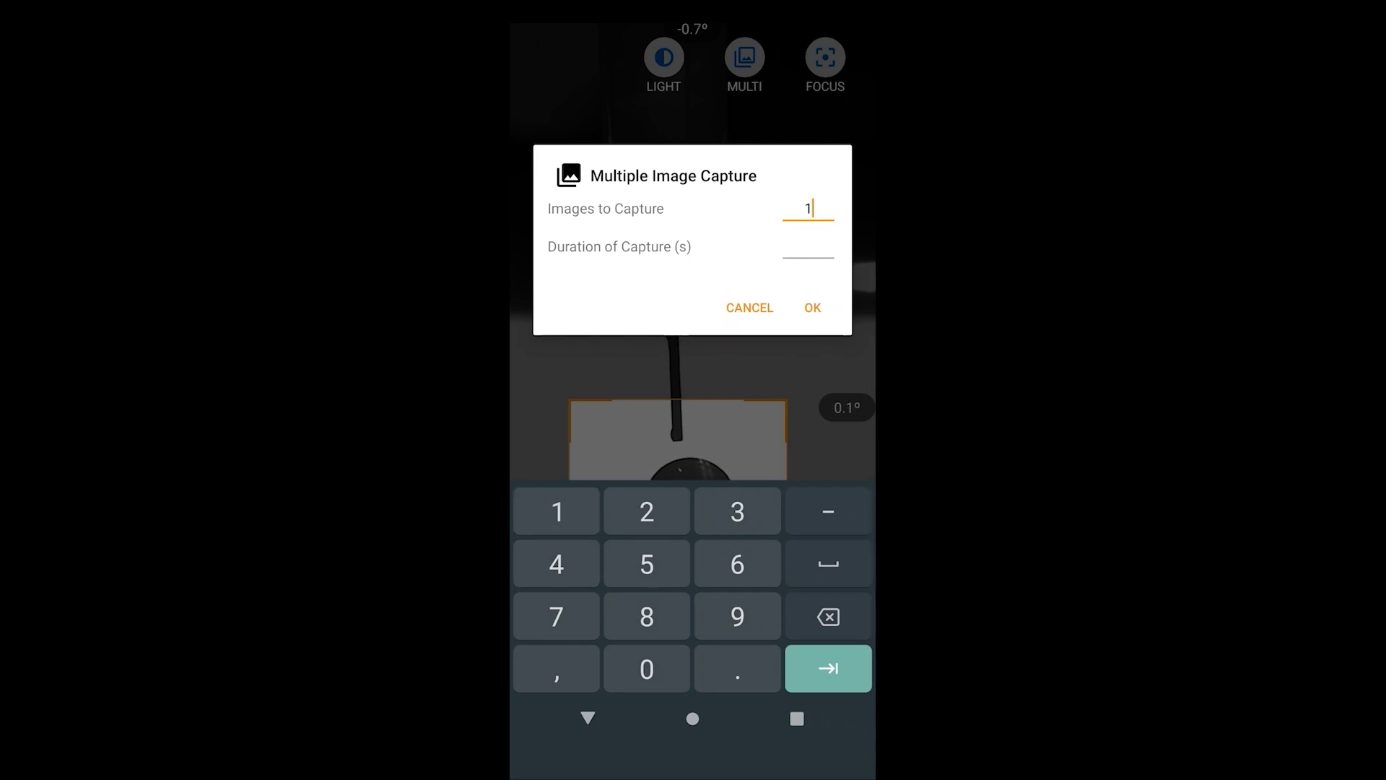
pyautogui.write('10')
pyautogui.click(828, 668)
pyautogui.click(812, 208)
pyautogui.click(647, 511)
pyautogui.click(647, 669)
pyautogui.click(827, 669)
pyautogui.click(647, 511)
pyautogui.click(646, 668)
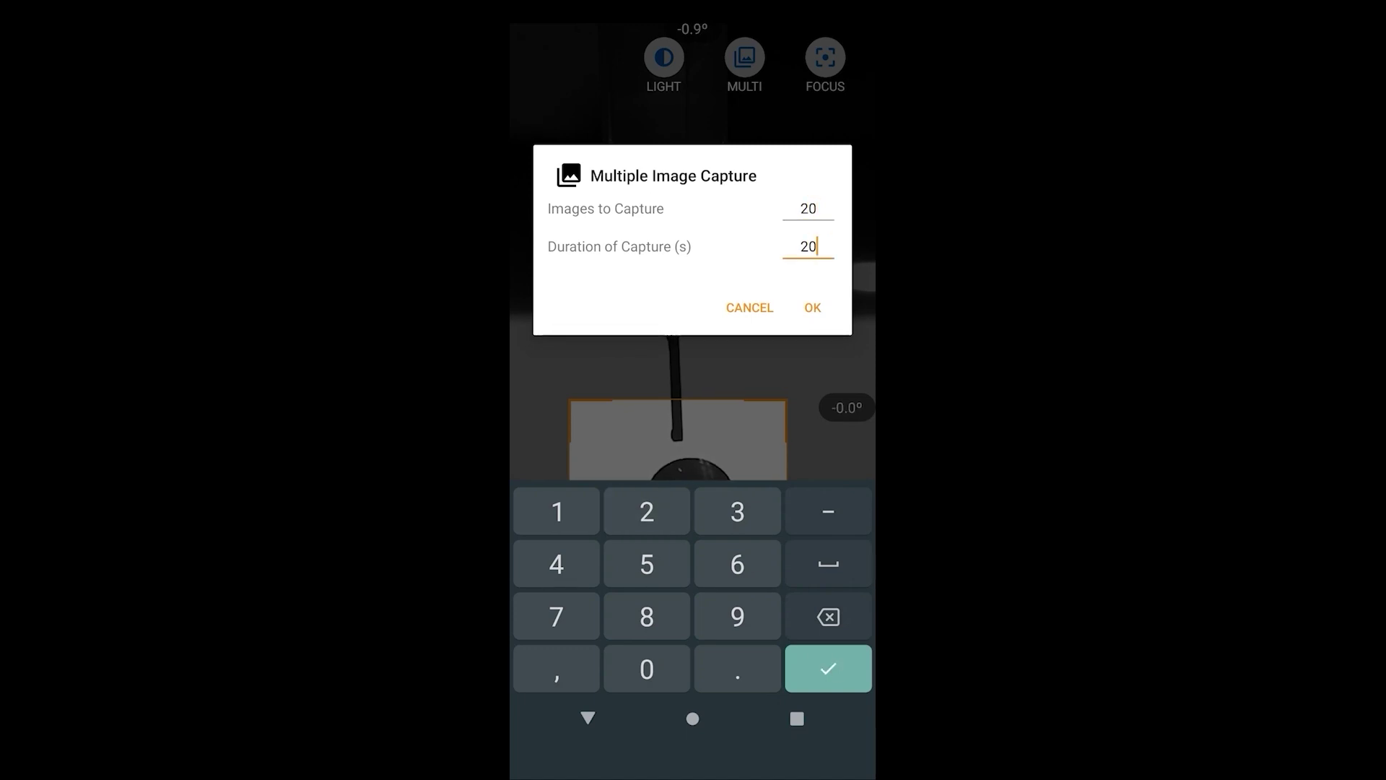
pyautogui.click(813, 308)
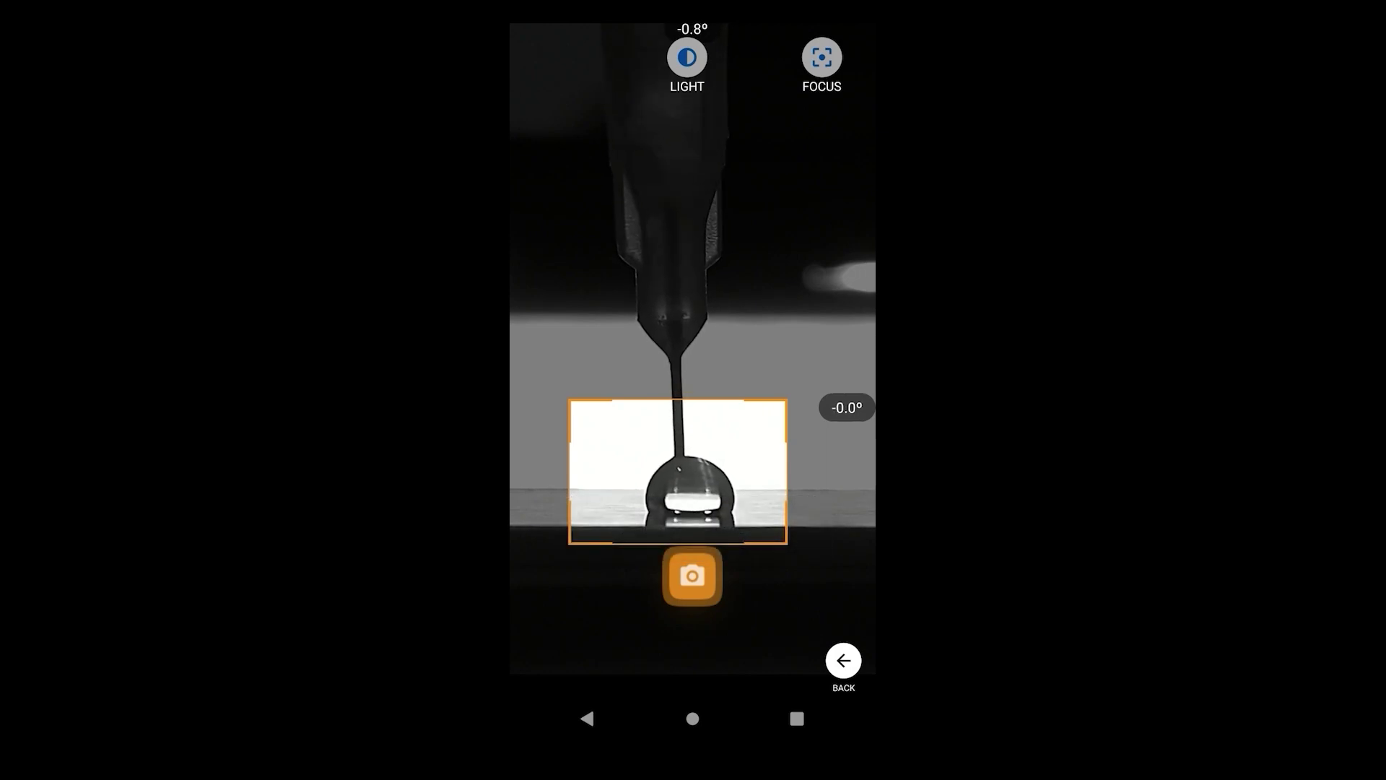
# Step: Shoot the multi-image series, filling the project with captures up to water teflon 12
pyautogui.click(692, 575)
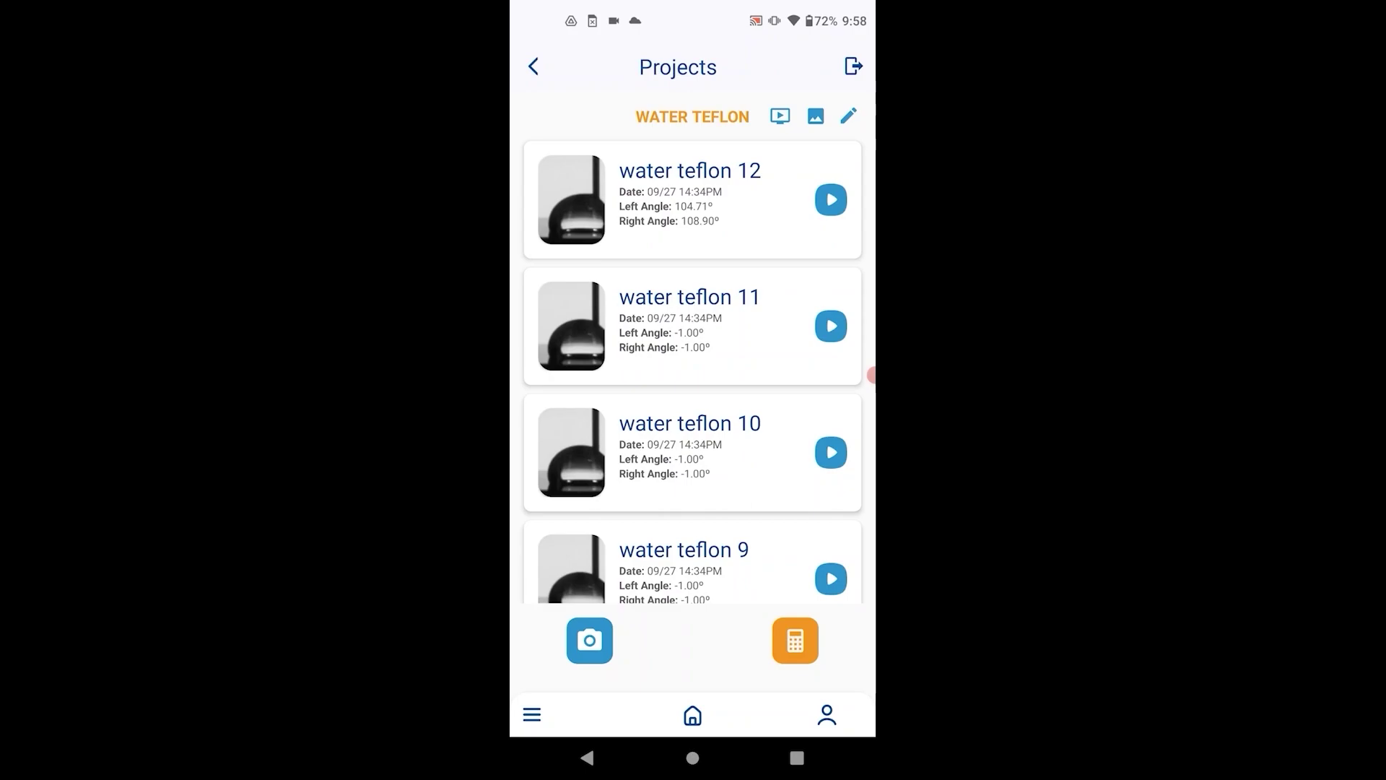
# Step: Batch-calculate contact angles for all Water Teflon captures and review the results list
pyautogui.click(795, 640)
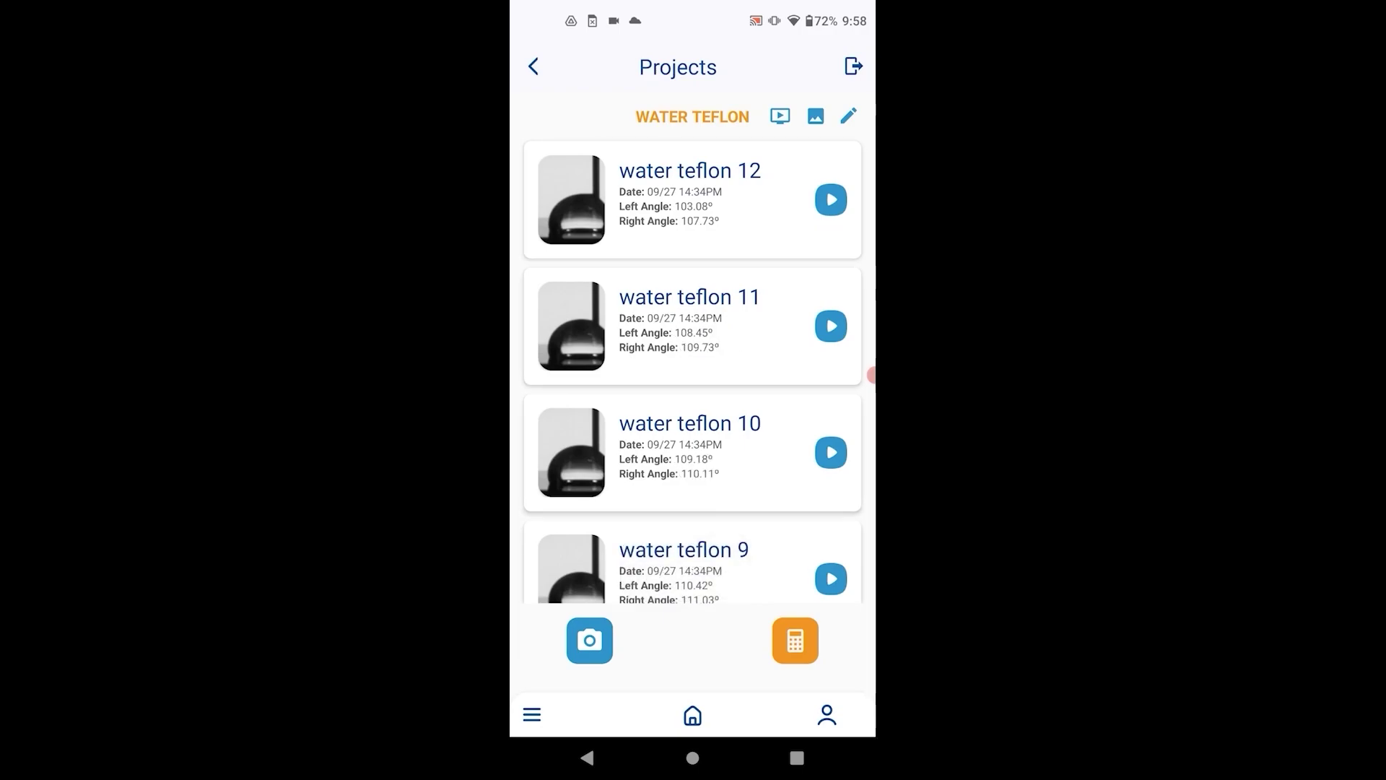
pyautogui.scroll(-1, 693, 434)
pyautogui.scroll(-3, 694, 380)
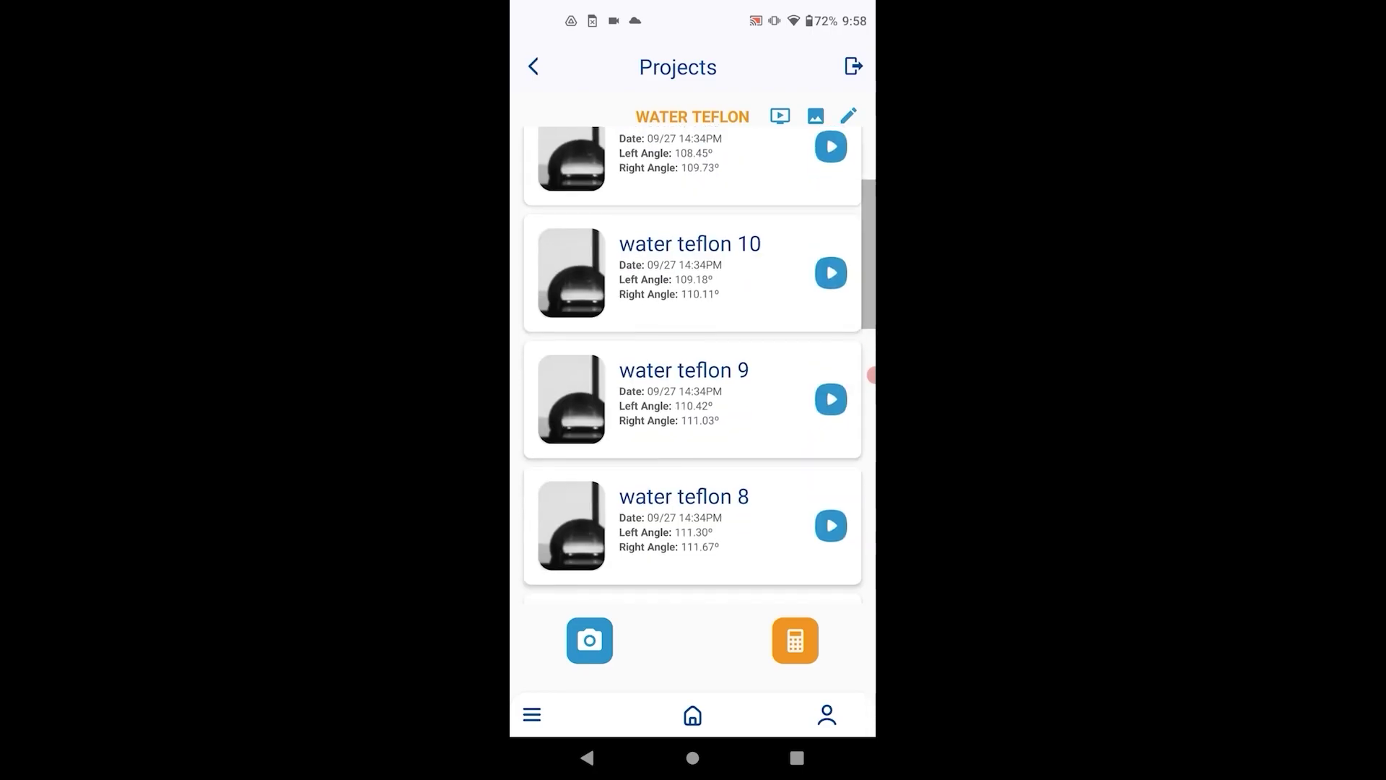
pyautogui.scroll(-3, 694, 379)
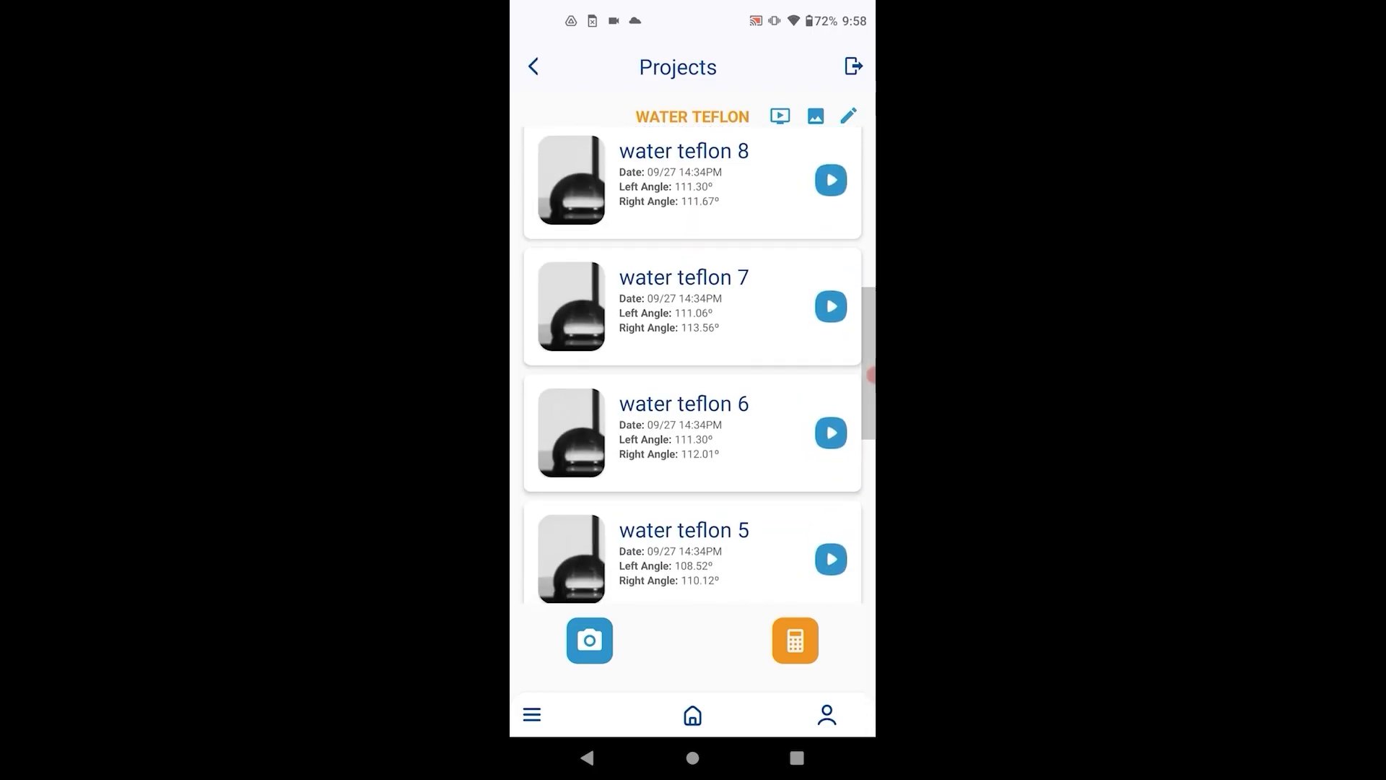
pyautogui.scroll(-3, 693, 379)
pyautogui.scroll(-3, 694, 380)
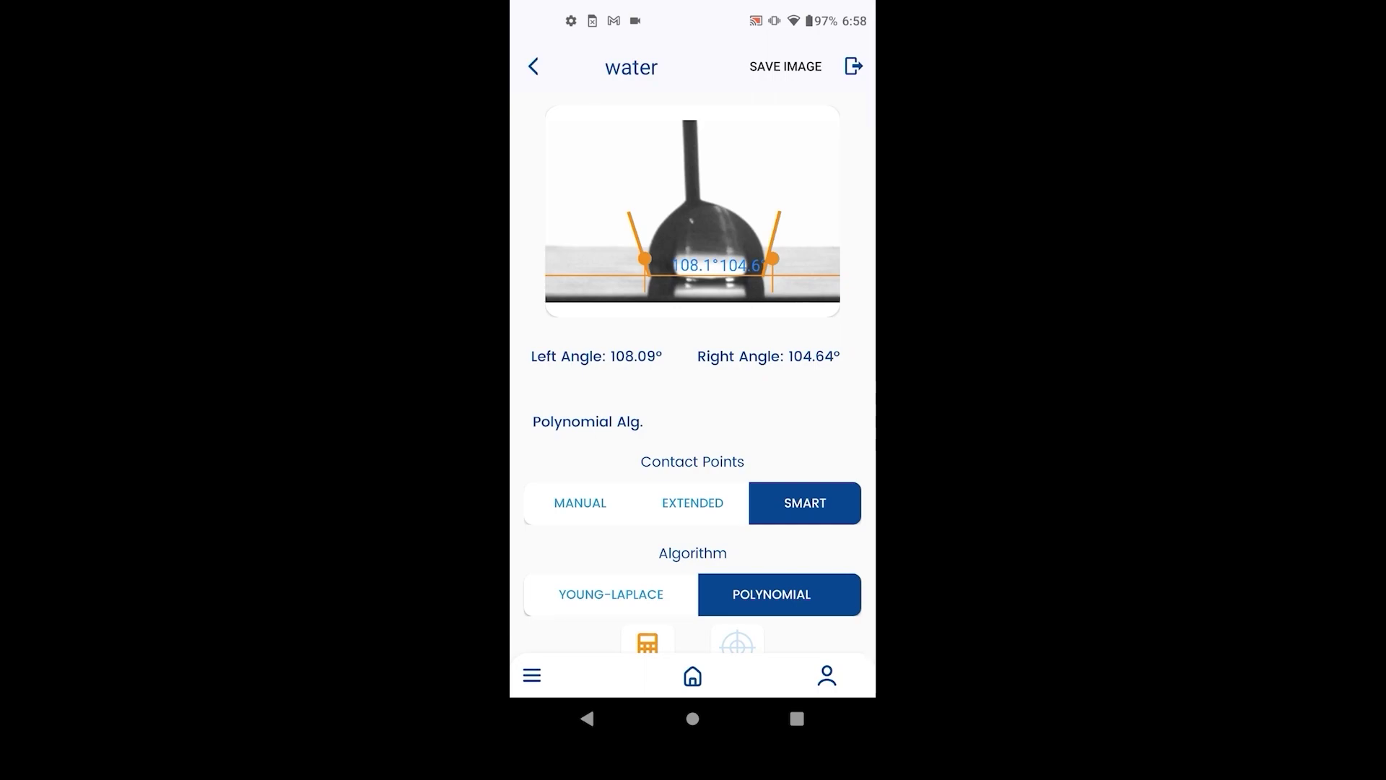
# Step: Try manual points with a raised baseline, then recalculate with extended points: 106.66° and 105.28°
pyautogui.click(581, 502)
pyautogui.moveTo(693, 278); pyautogui.dragTo(692, 244)
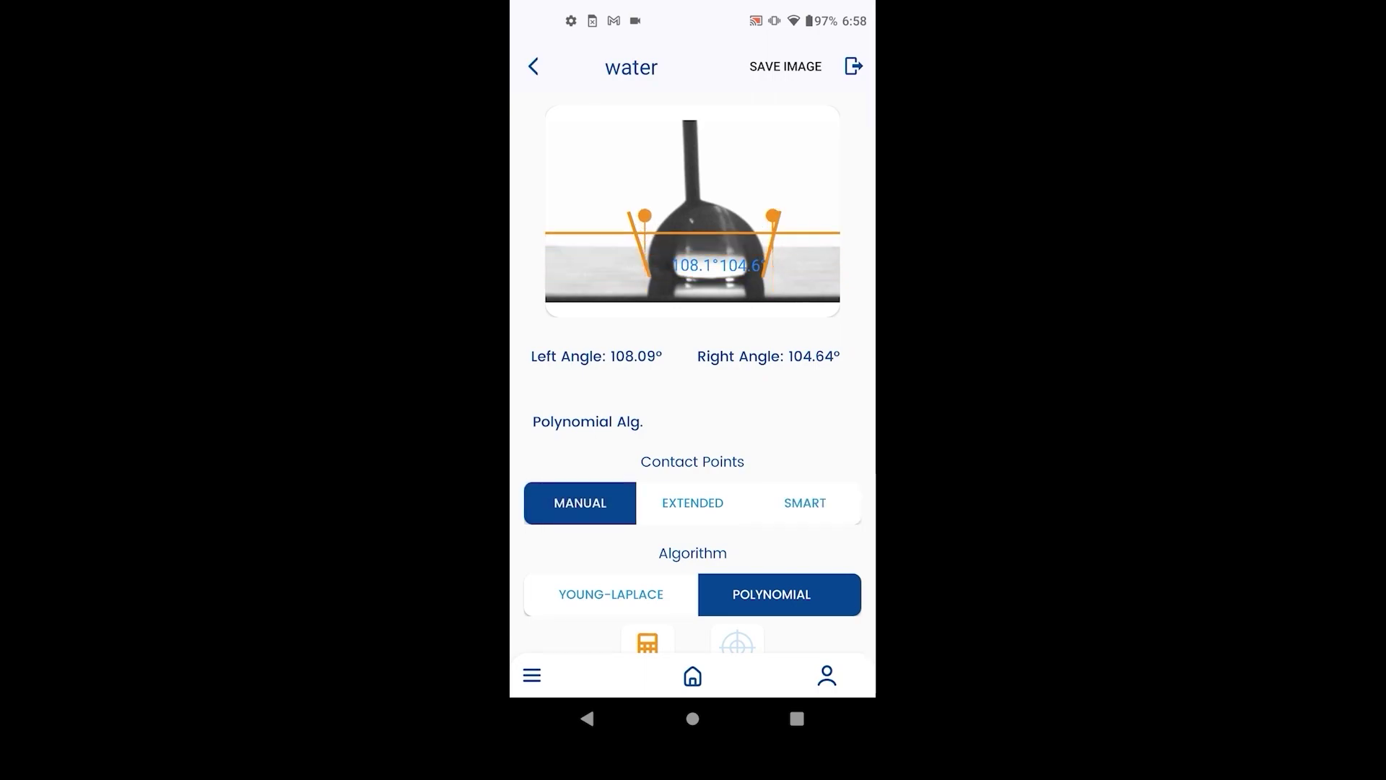
pyautogui.click(692, 503)
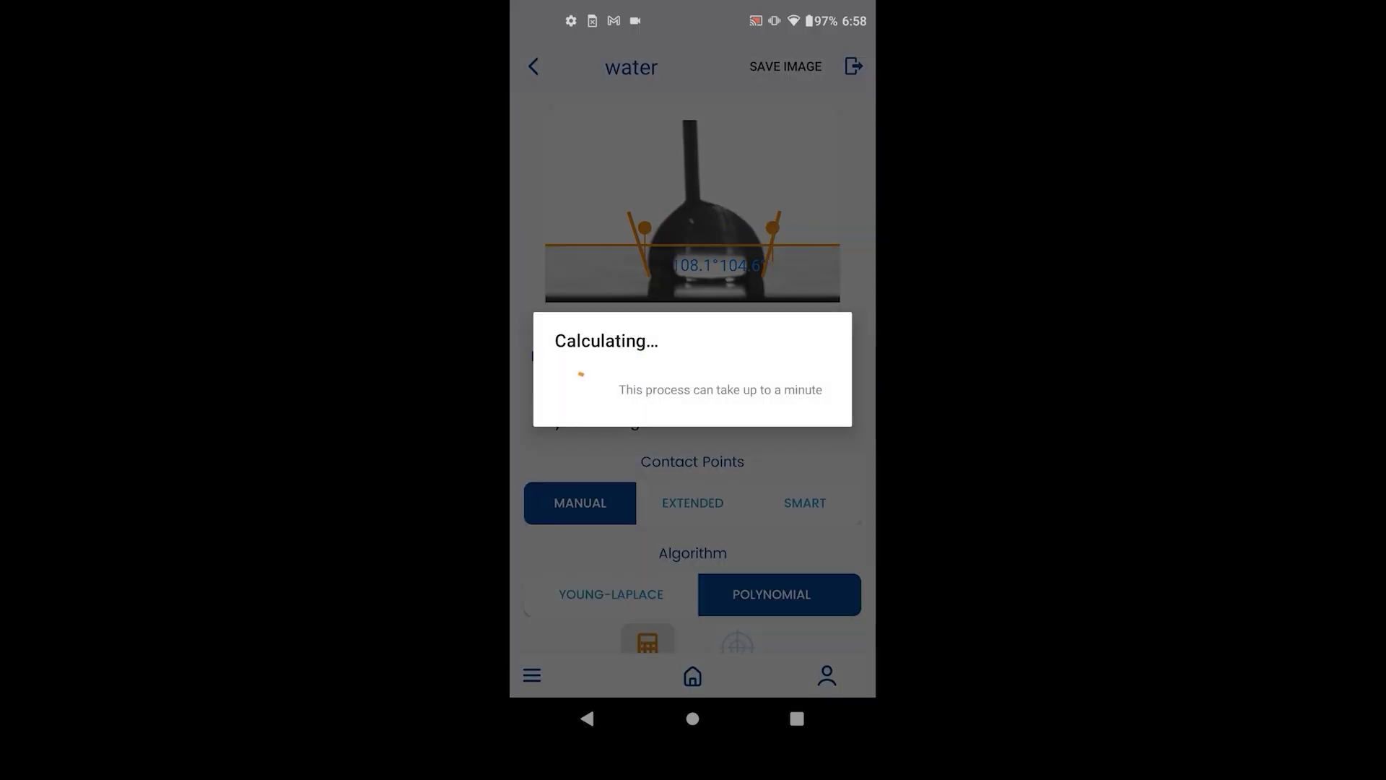
pyautogui.click(690, 413)
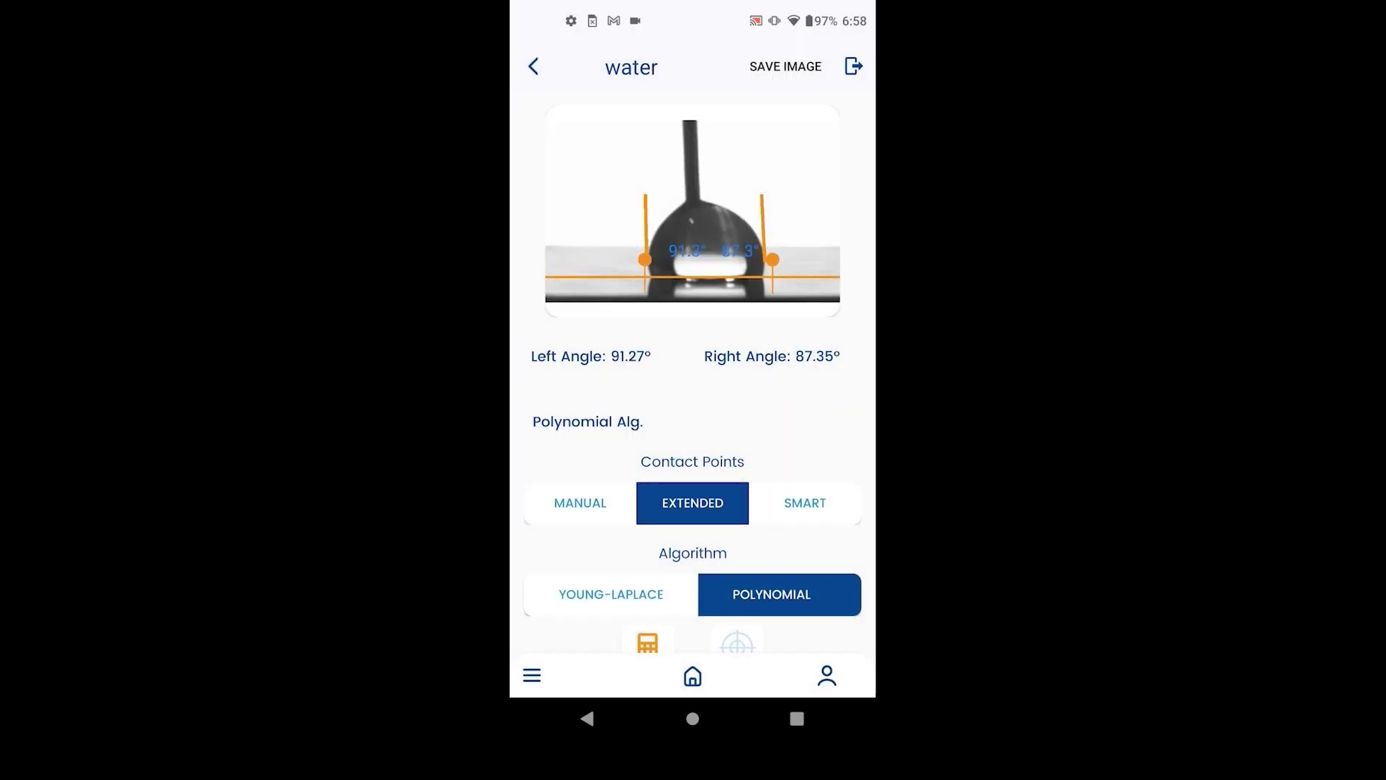
pyautogui.click(649, 643)
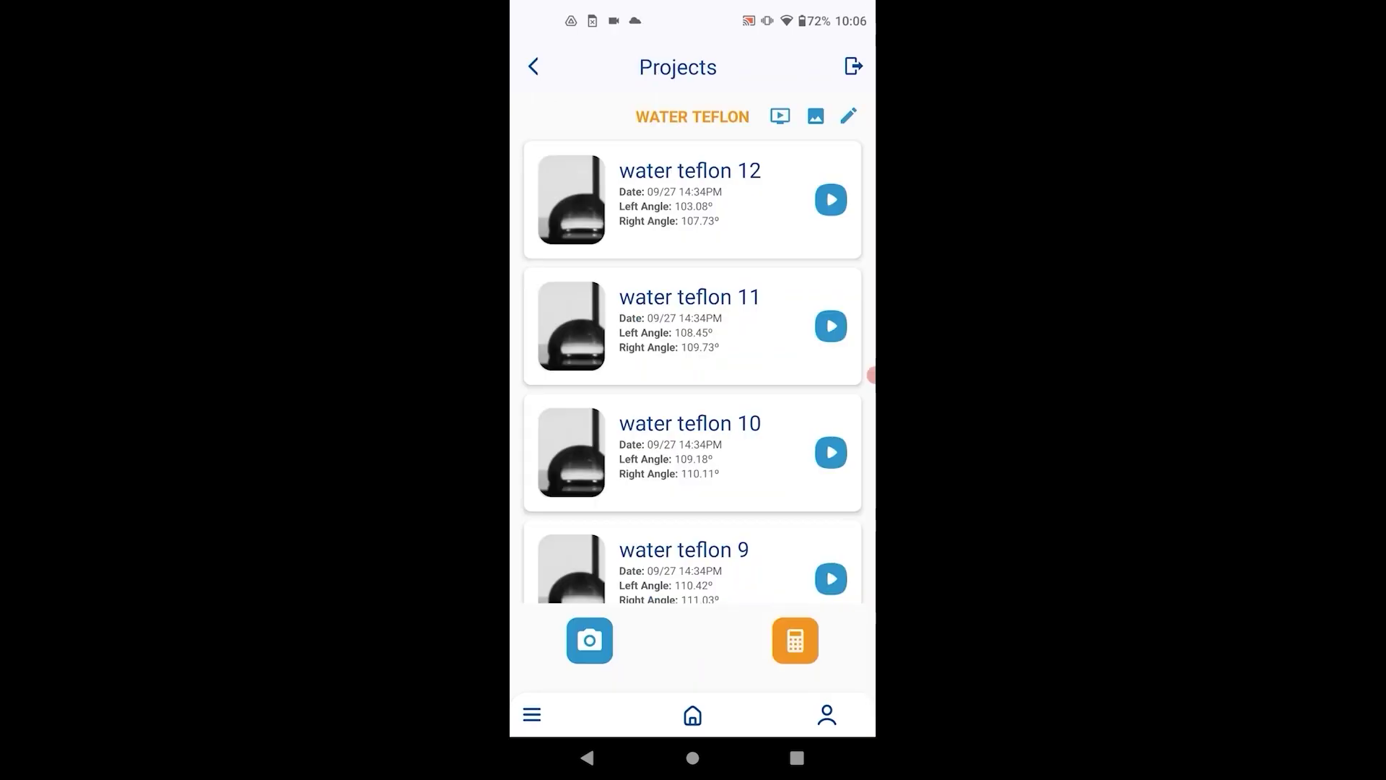
# Step: View the Water Teflon parameters (0.508 mm, 0.9982 g/cm³, 9.8 m/s²), then close them
pyautogui.click(848, 117)
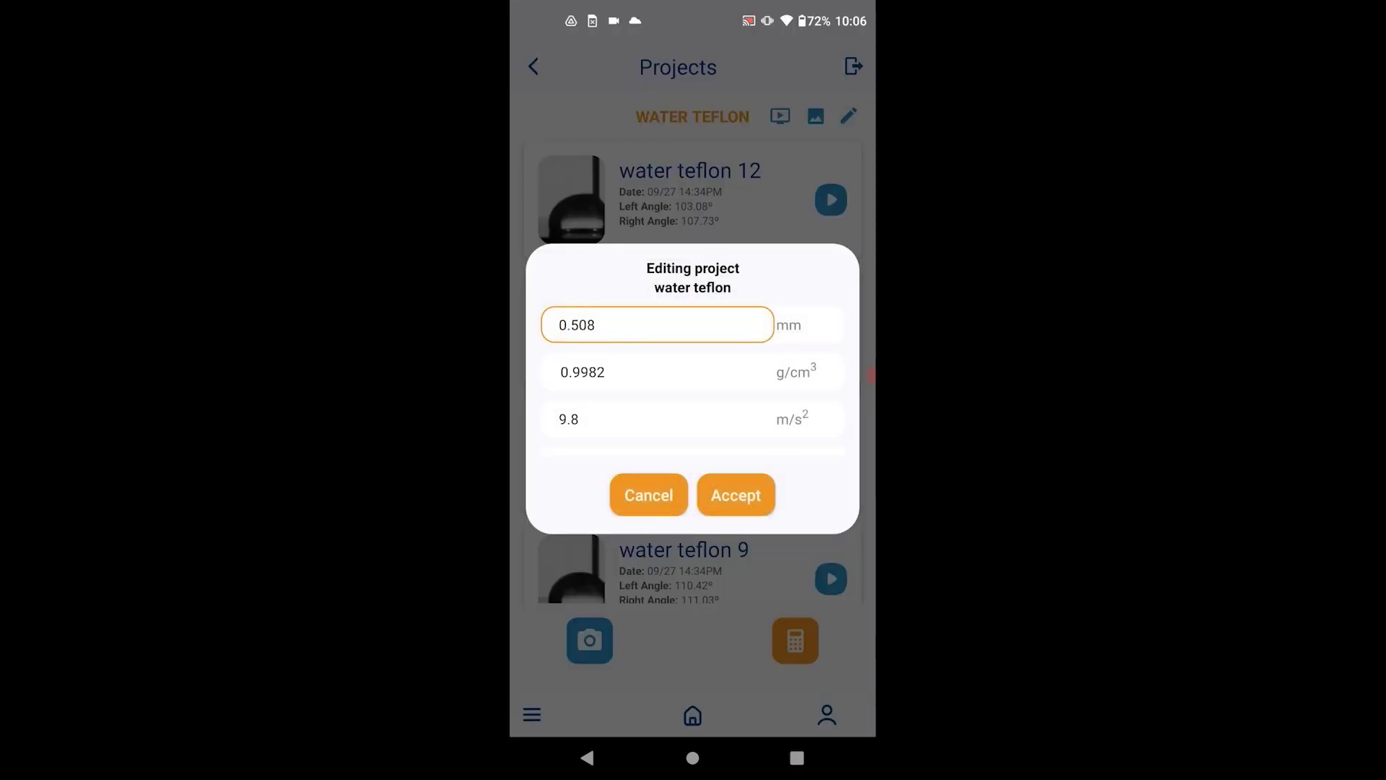
pyautogui.click(736, 494)
pyautogui.click(817, 115)
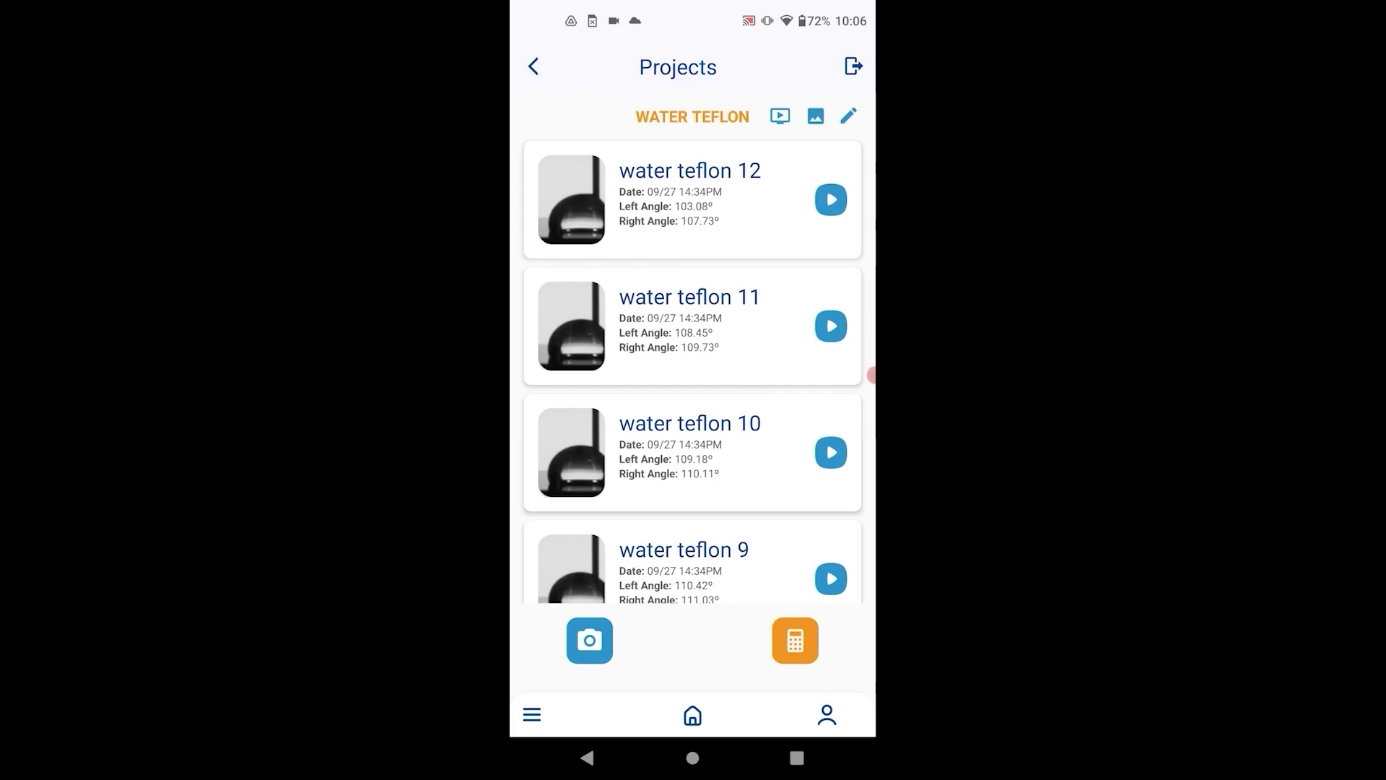